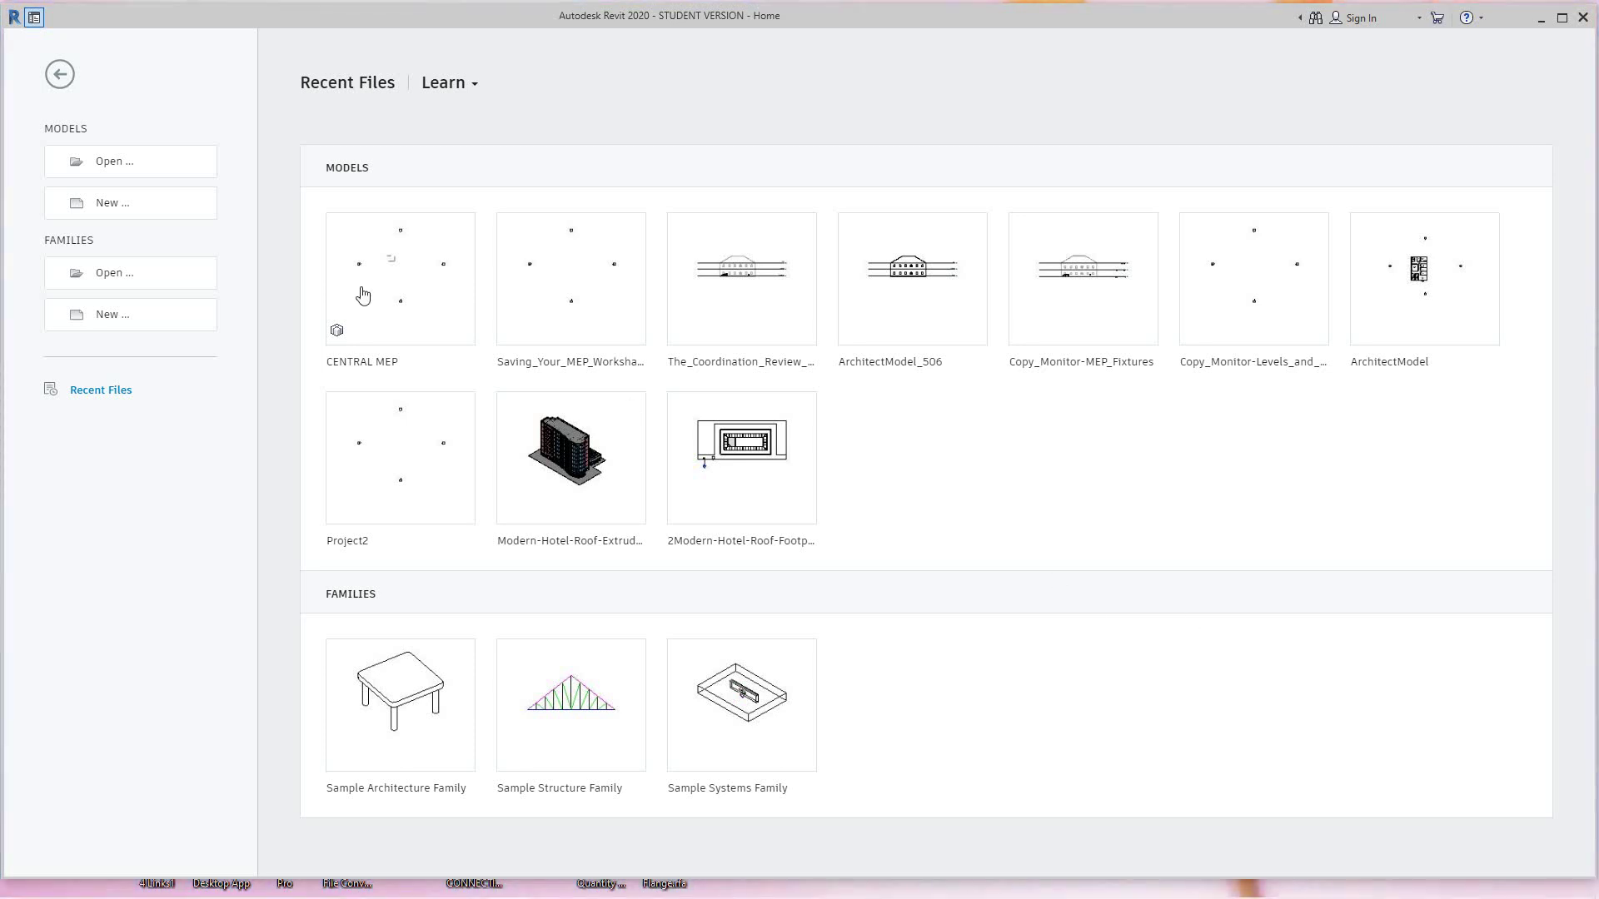
# Open CENTRAL MEP.rvt from the Chapter 5 folder as a new local copy, overwriting the existing local copy.
pyautogui.moveTo(418, 316)
pyautogui.moveTo(398, 369)
pyautogui.click(108, 167)
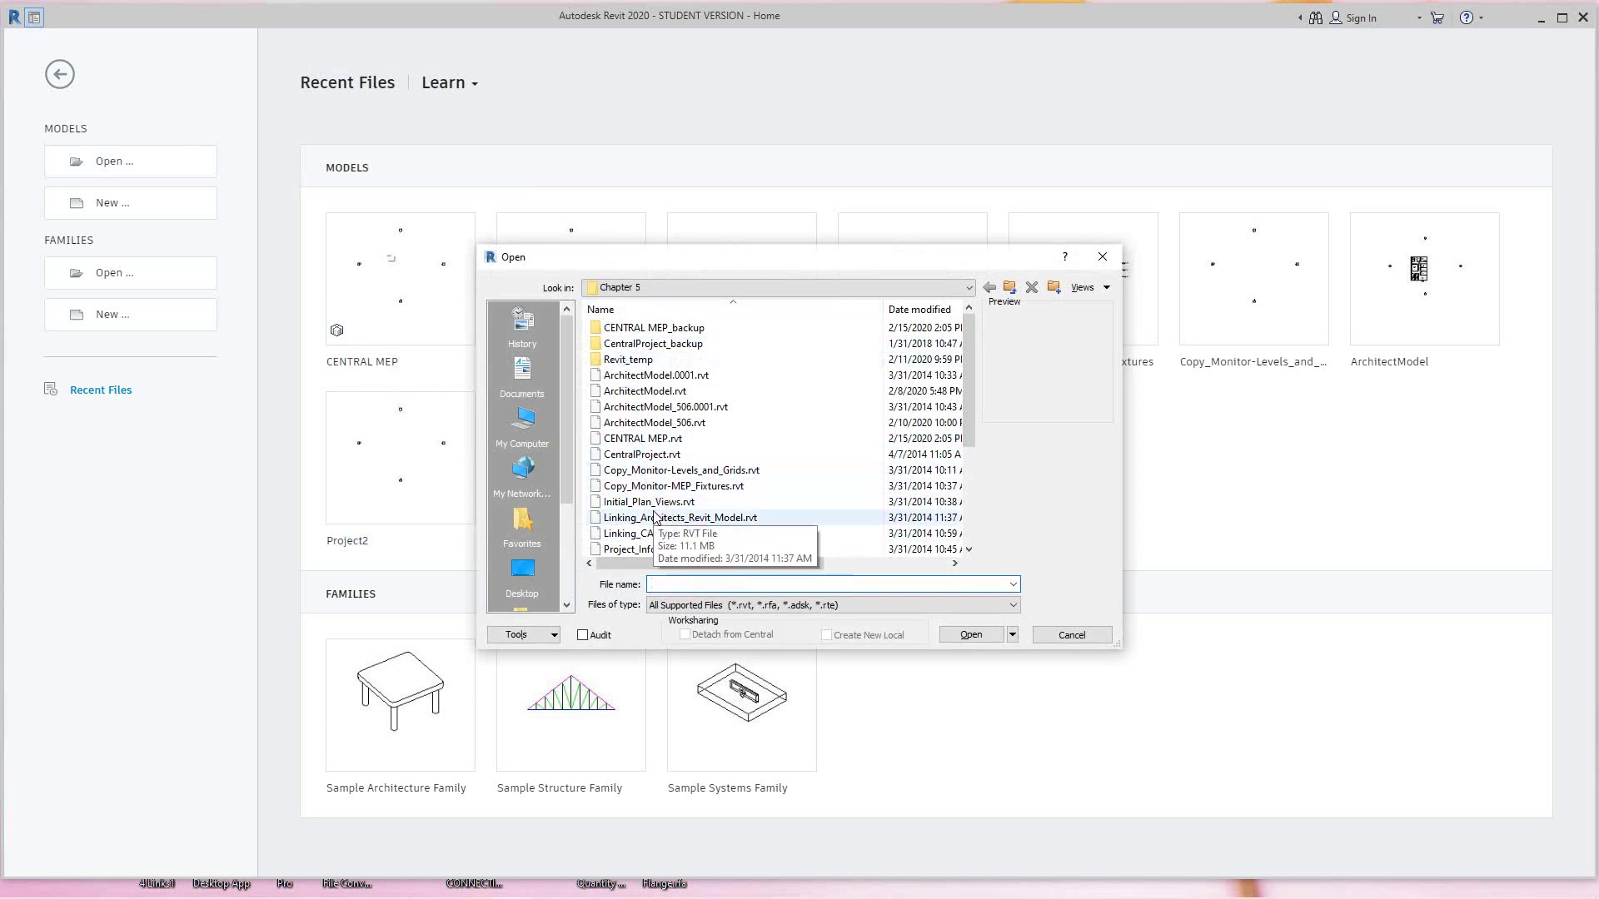
pyautogui.scroll(-1, 653, 516)
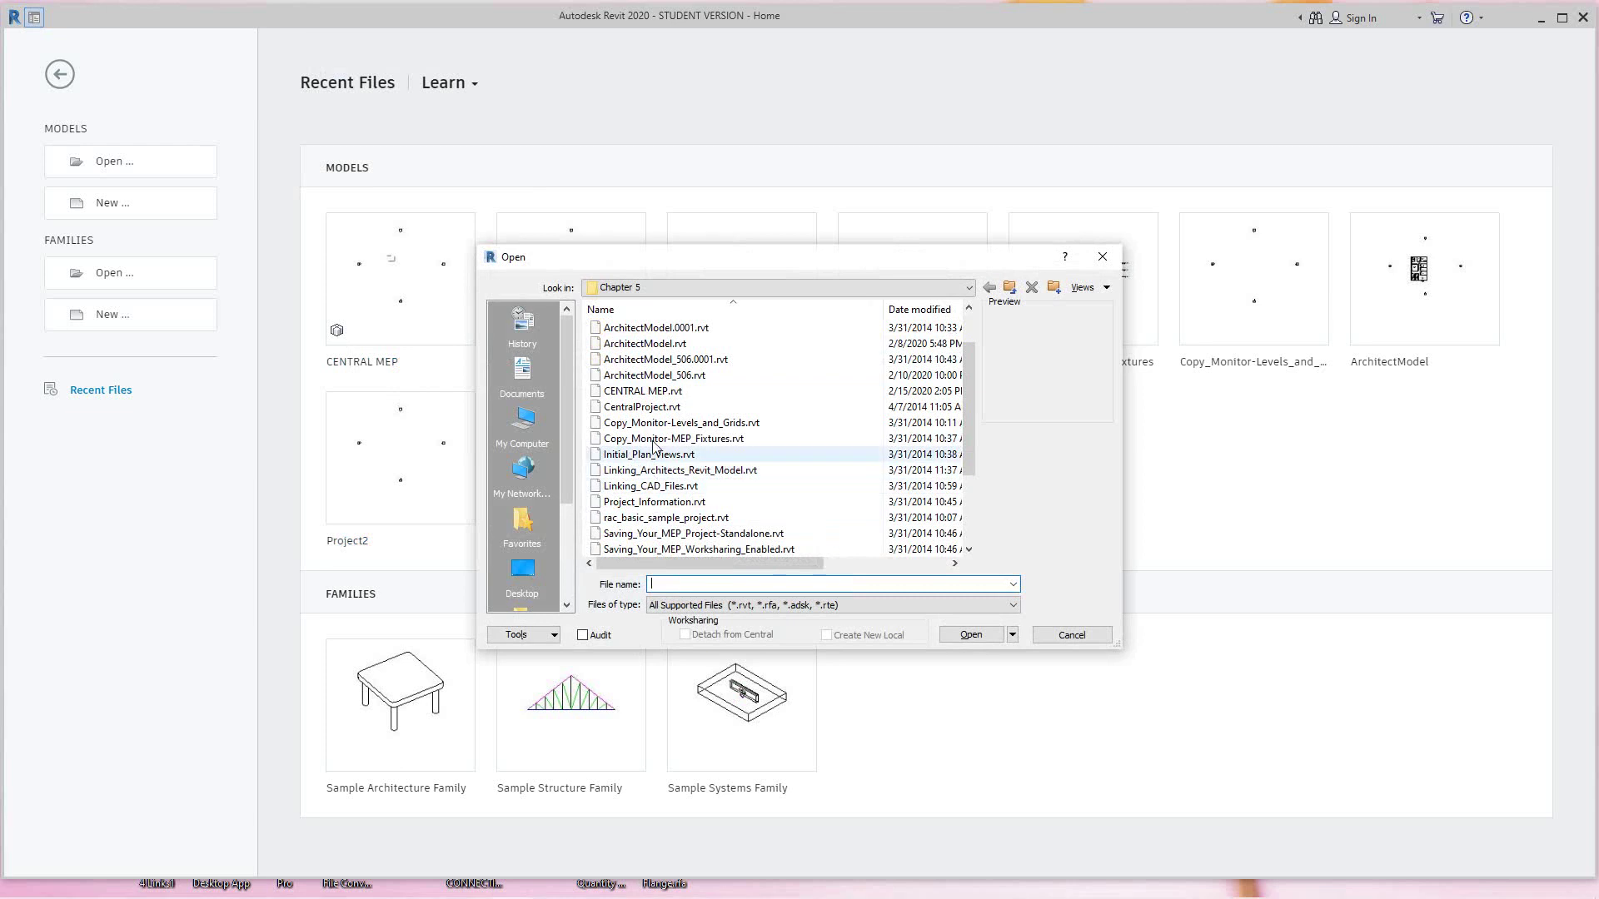
pyautogui.click(645, 391)
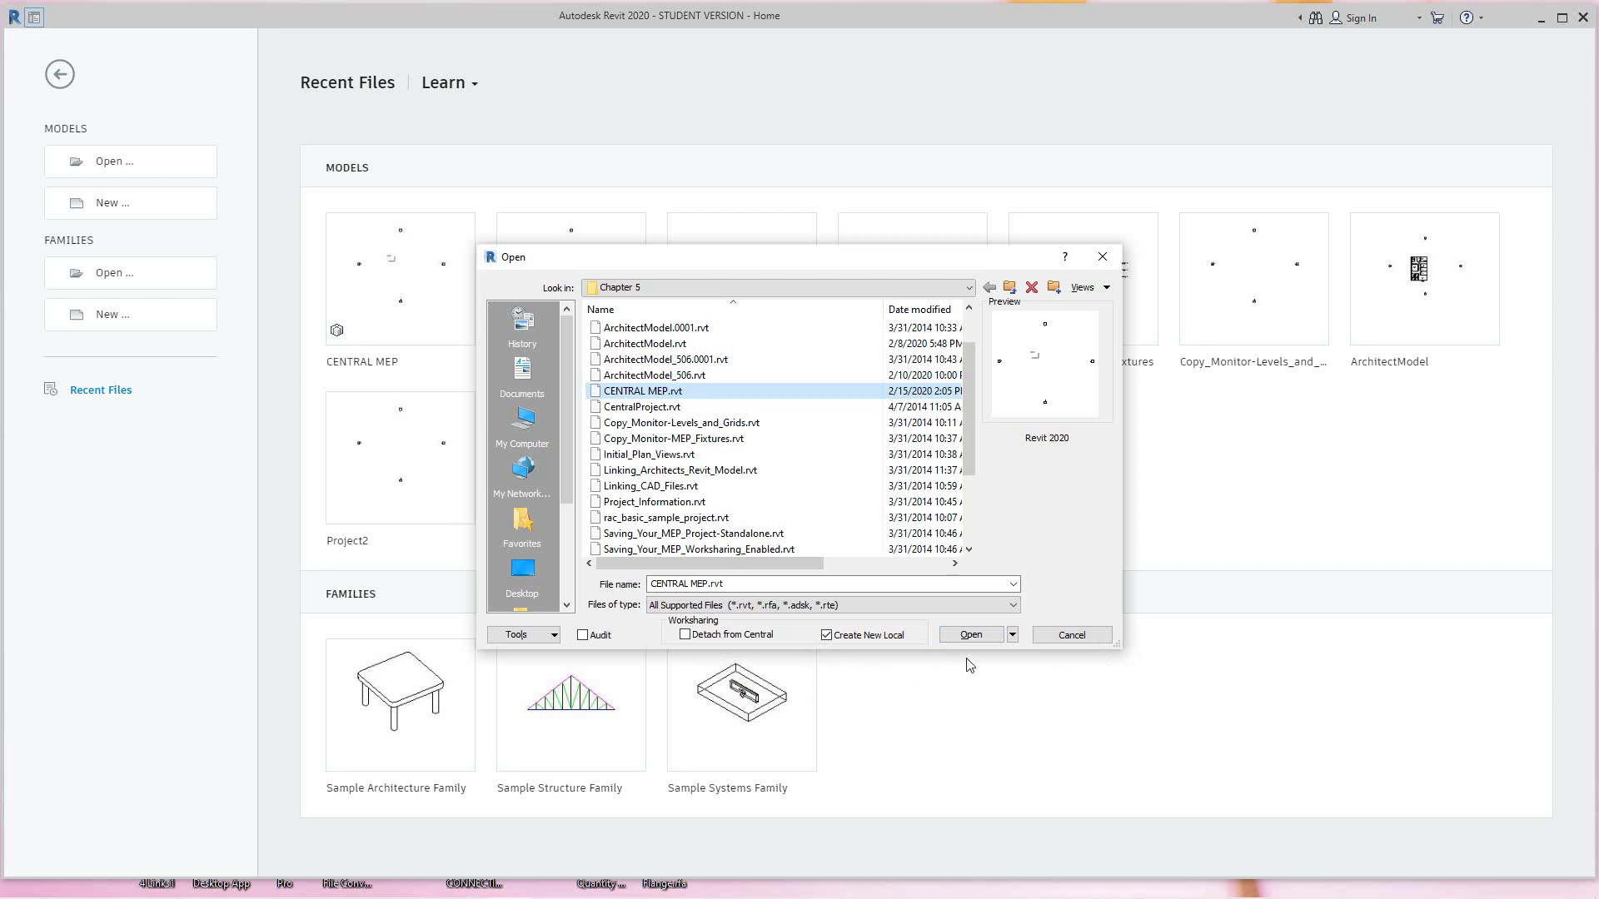
pyautogui.click(973, 636)
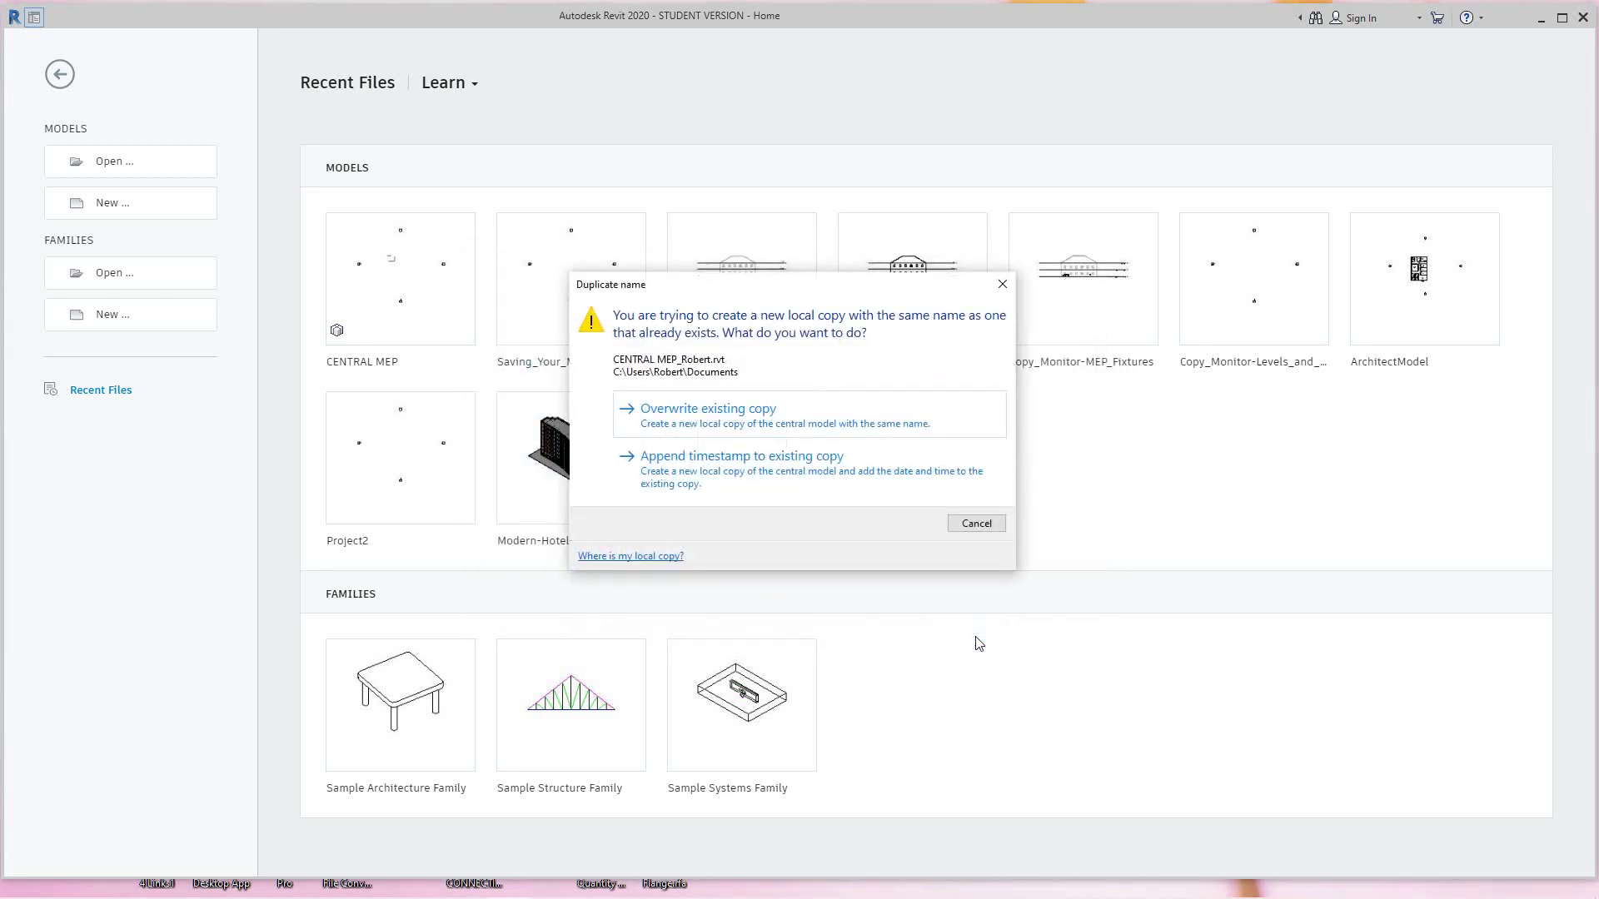
pyautogui.click(700, 425)
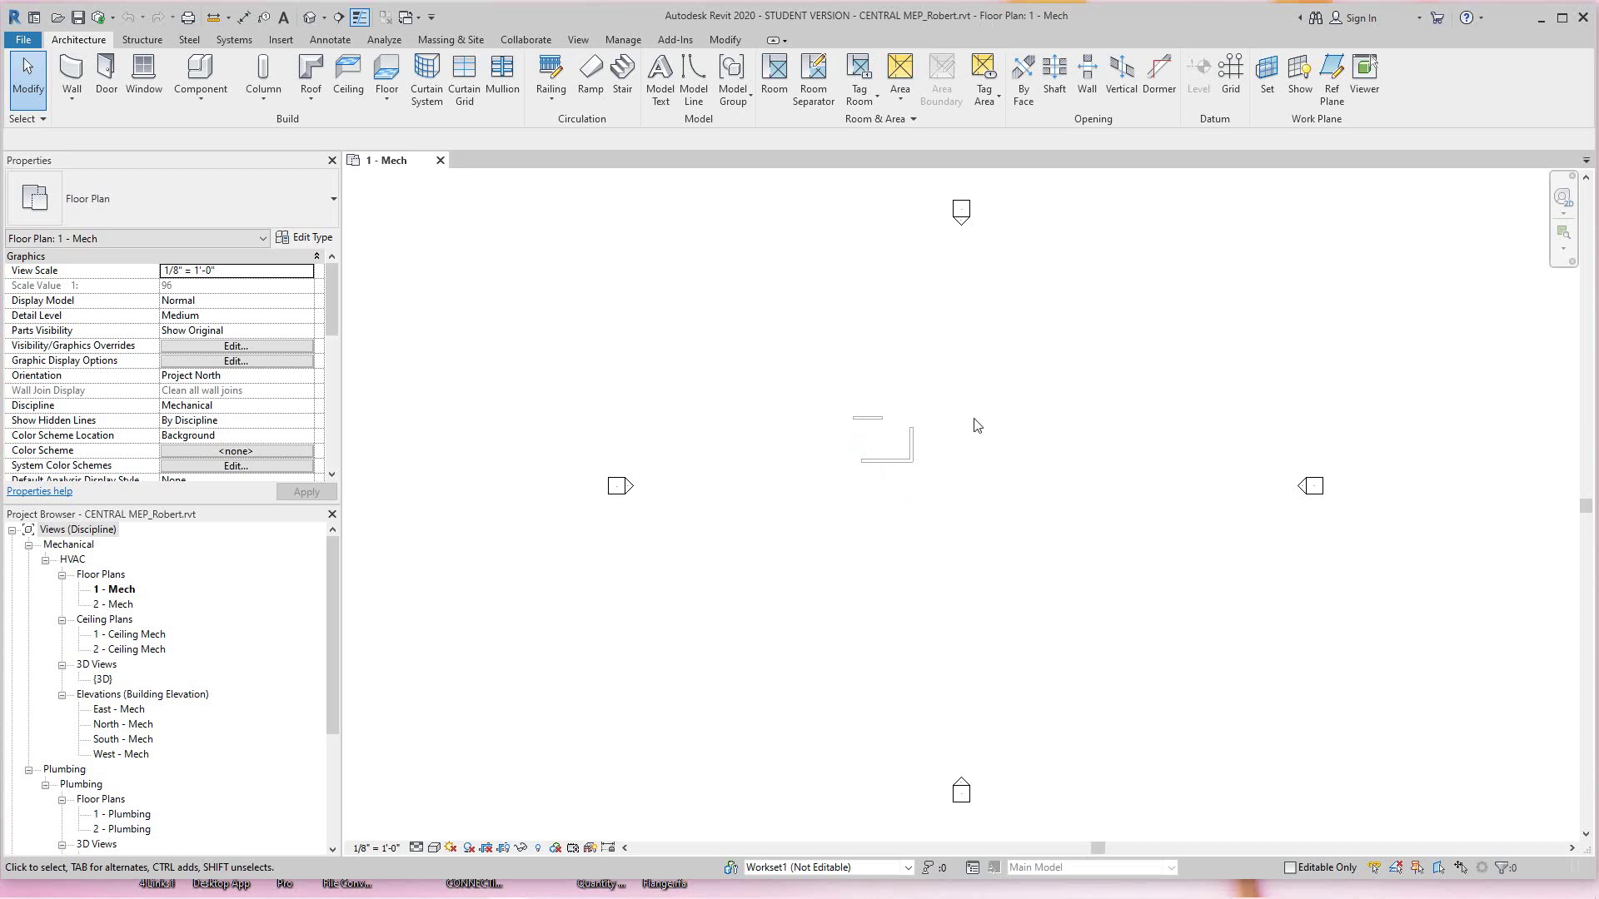
# Set HVAC as the active workset.
pyautogui.click(517, 42)
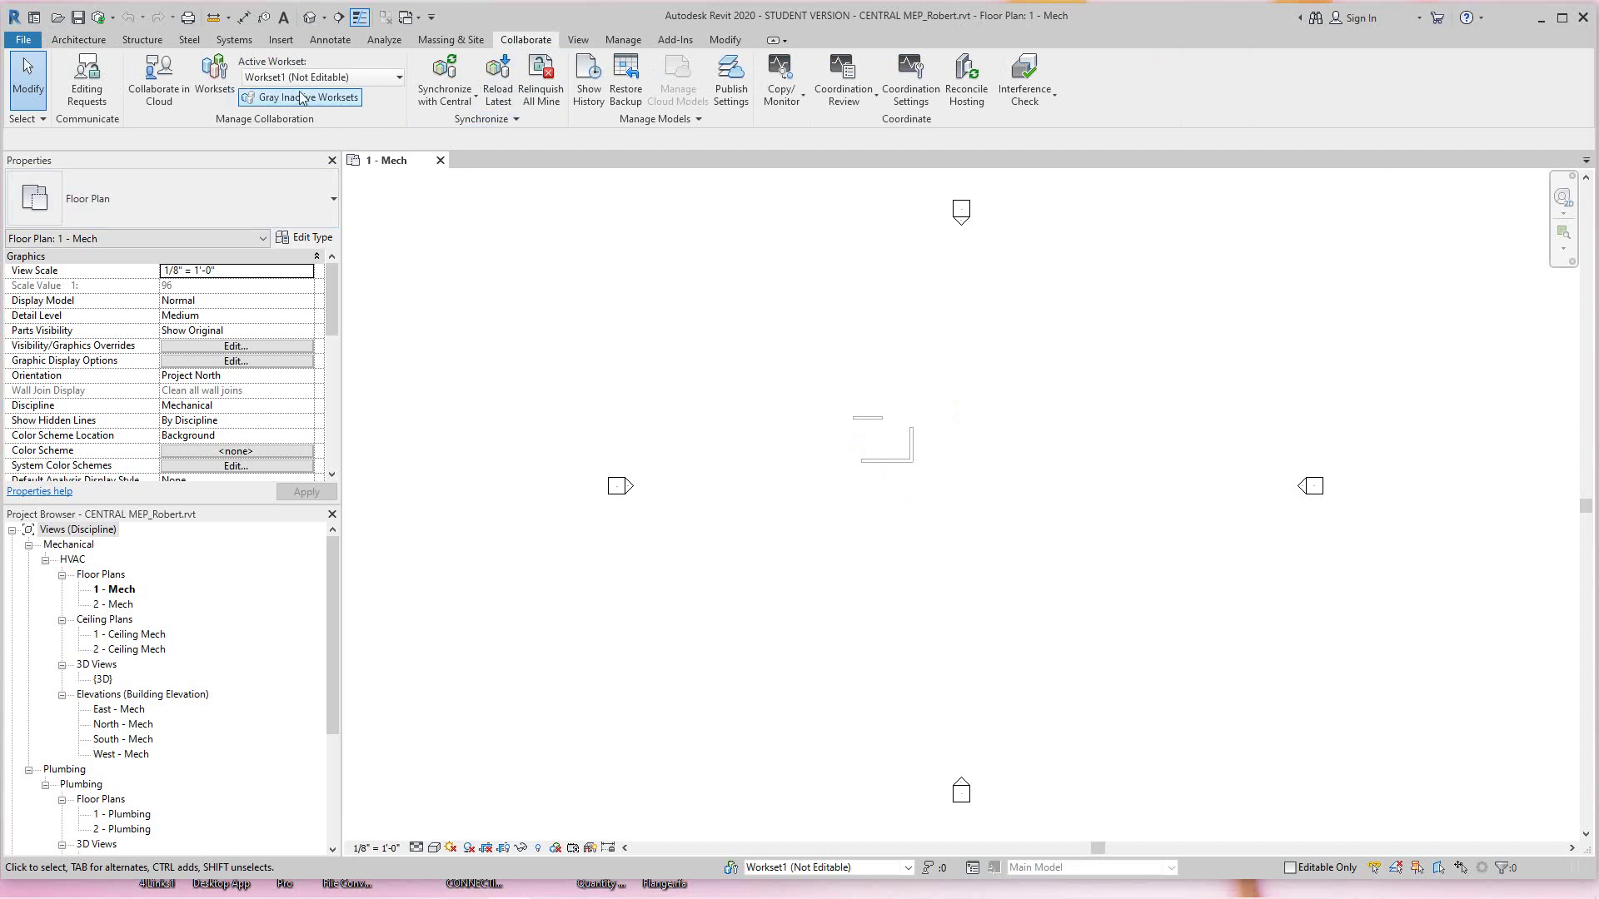
pyautogui.click(218, 98)
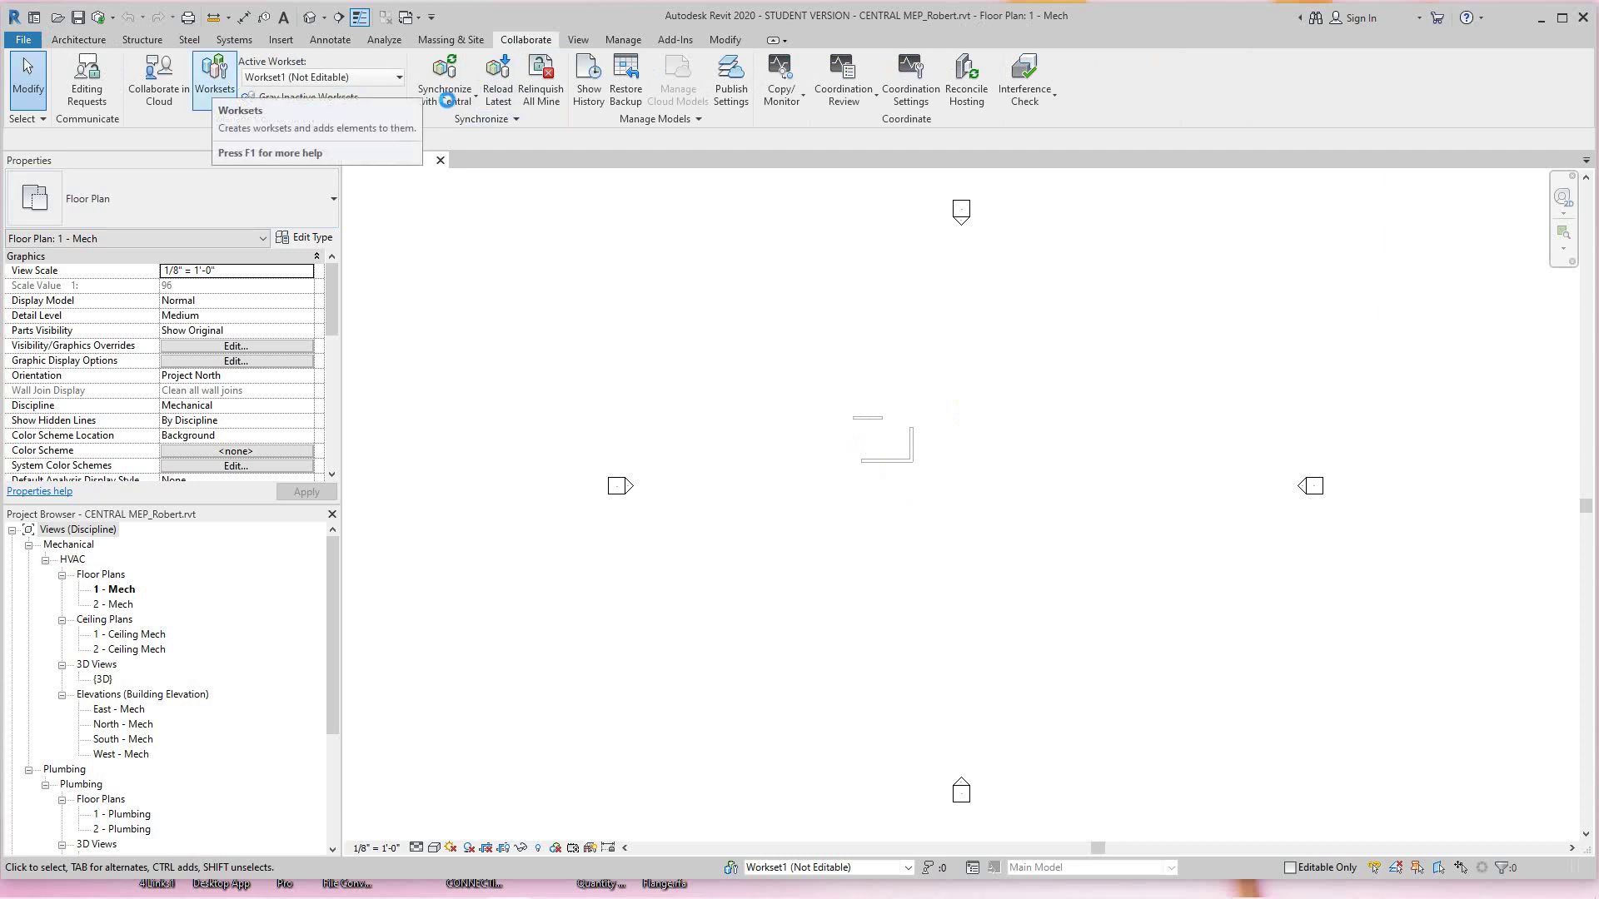
pyautogui.click(403, 80)
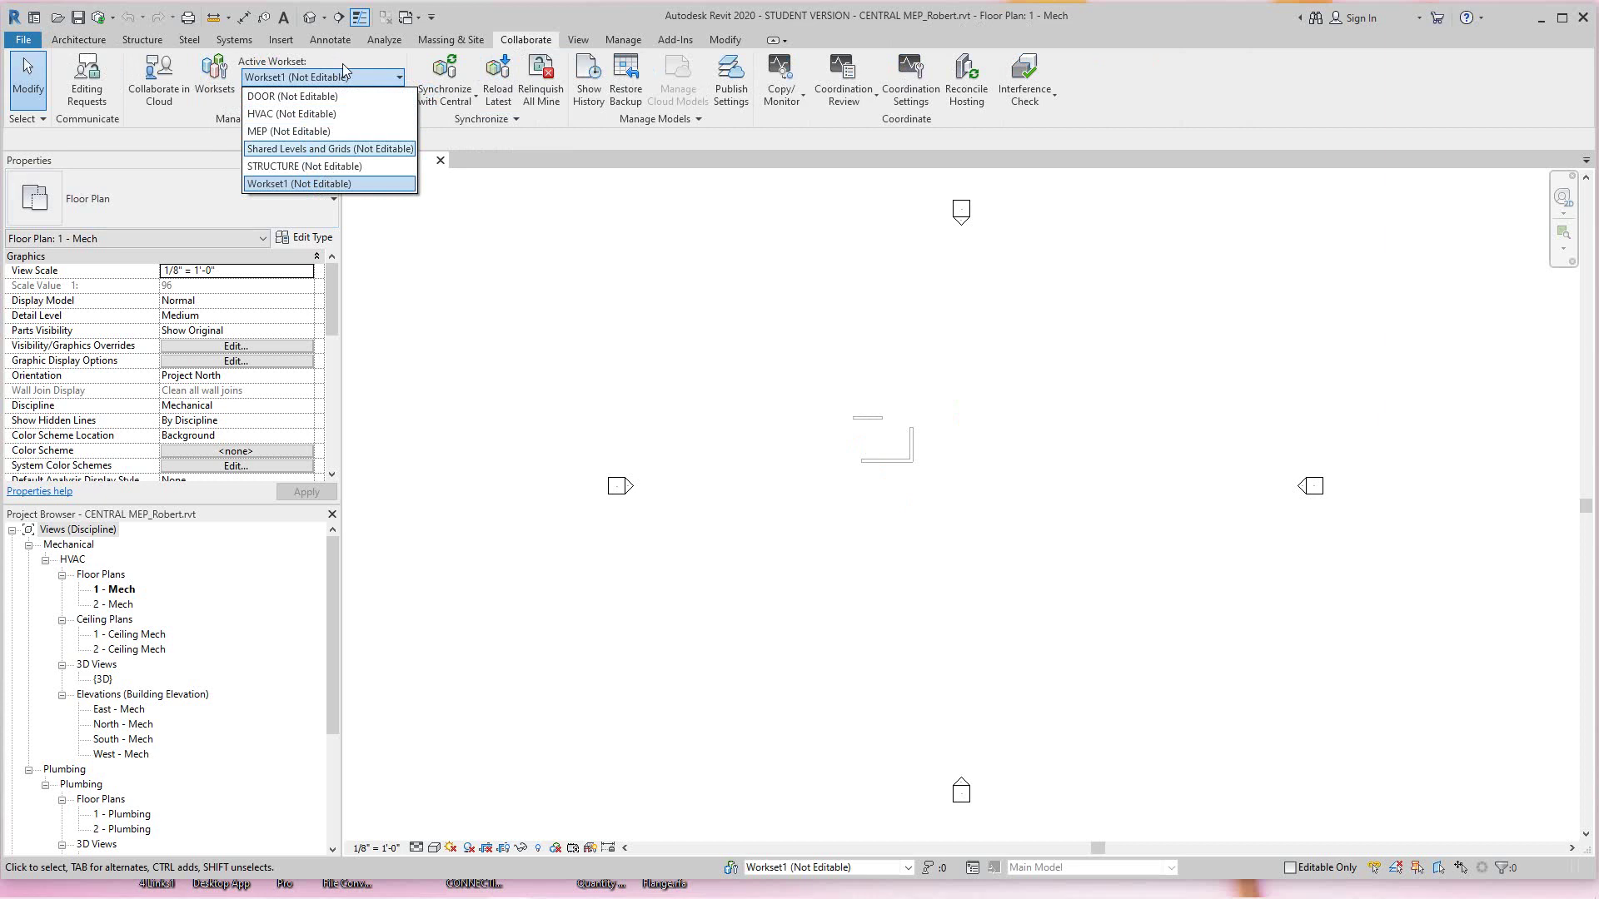
pyautogui.click(310, 118)
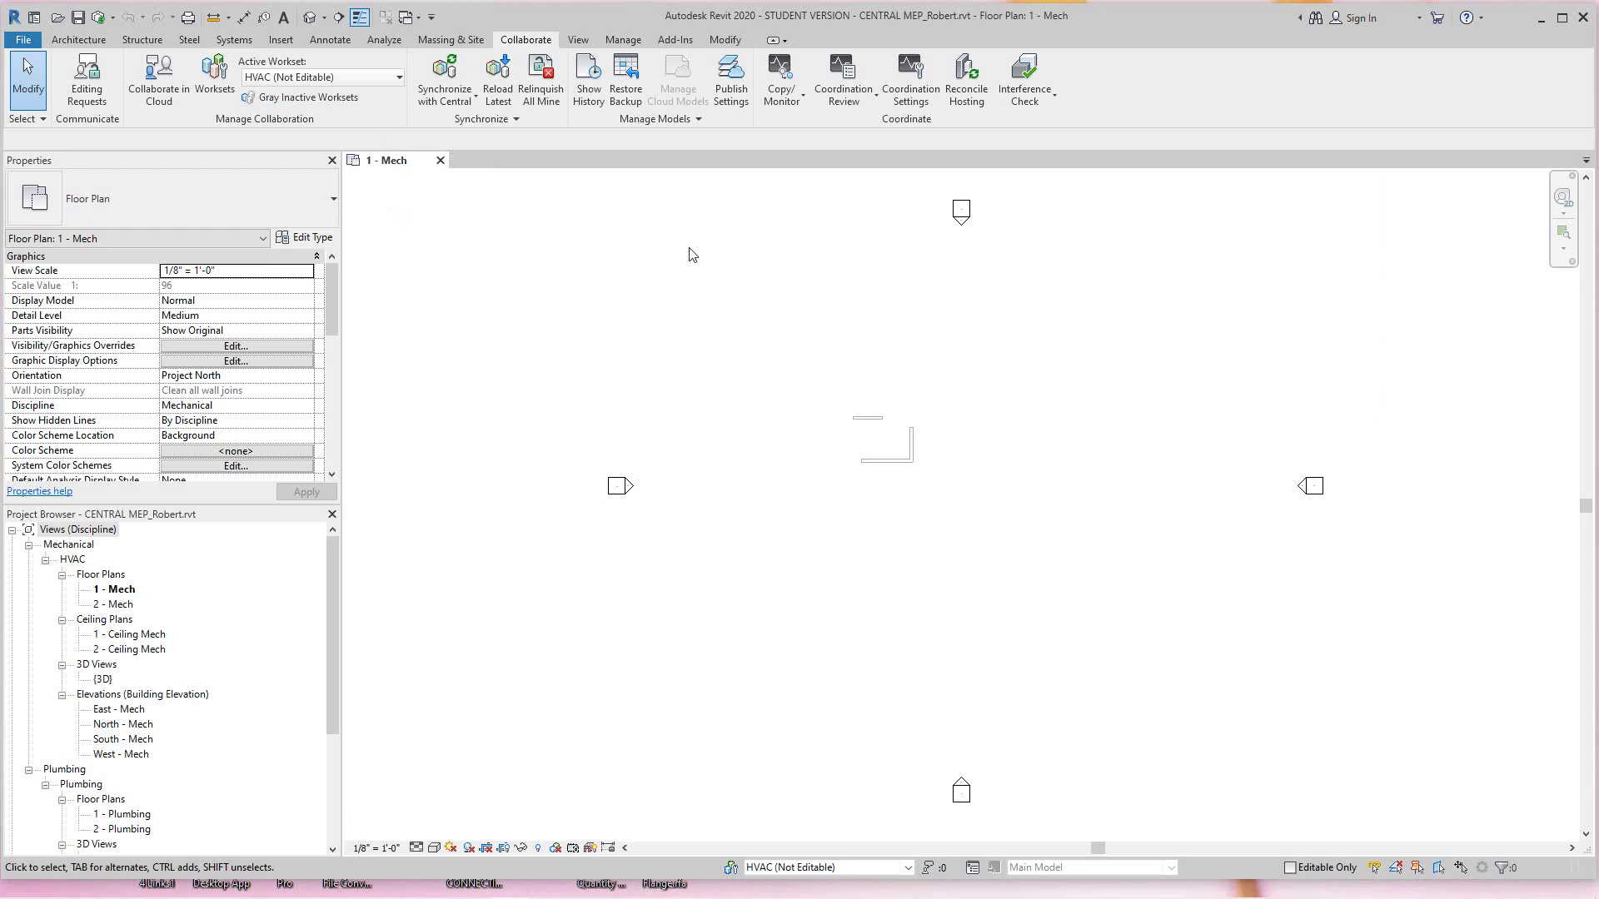
# Make the HVAC workset editable in the project's worksets list.
pyautogui.click(214, 78)
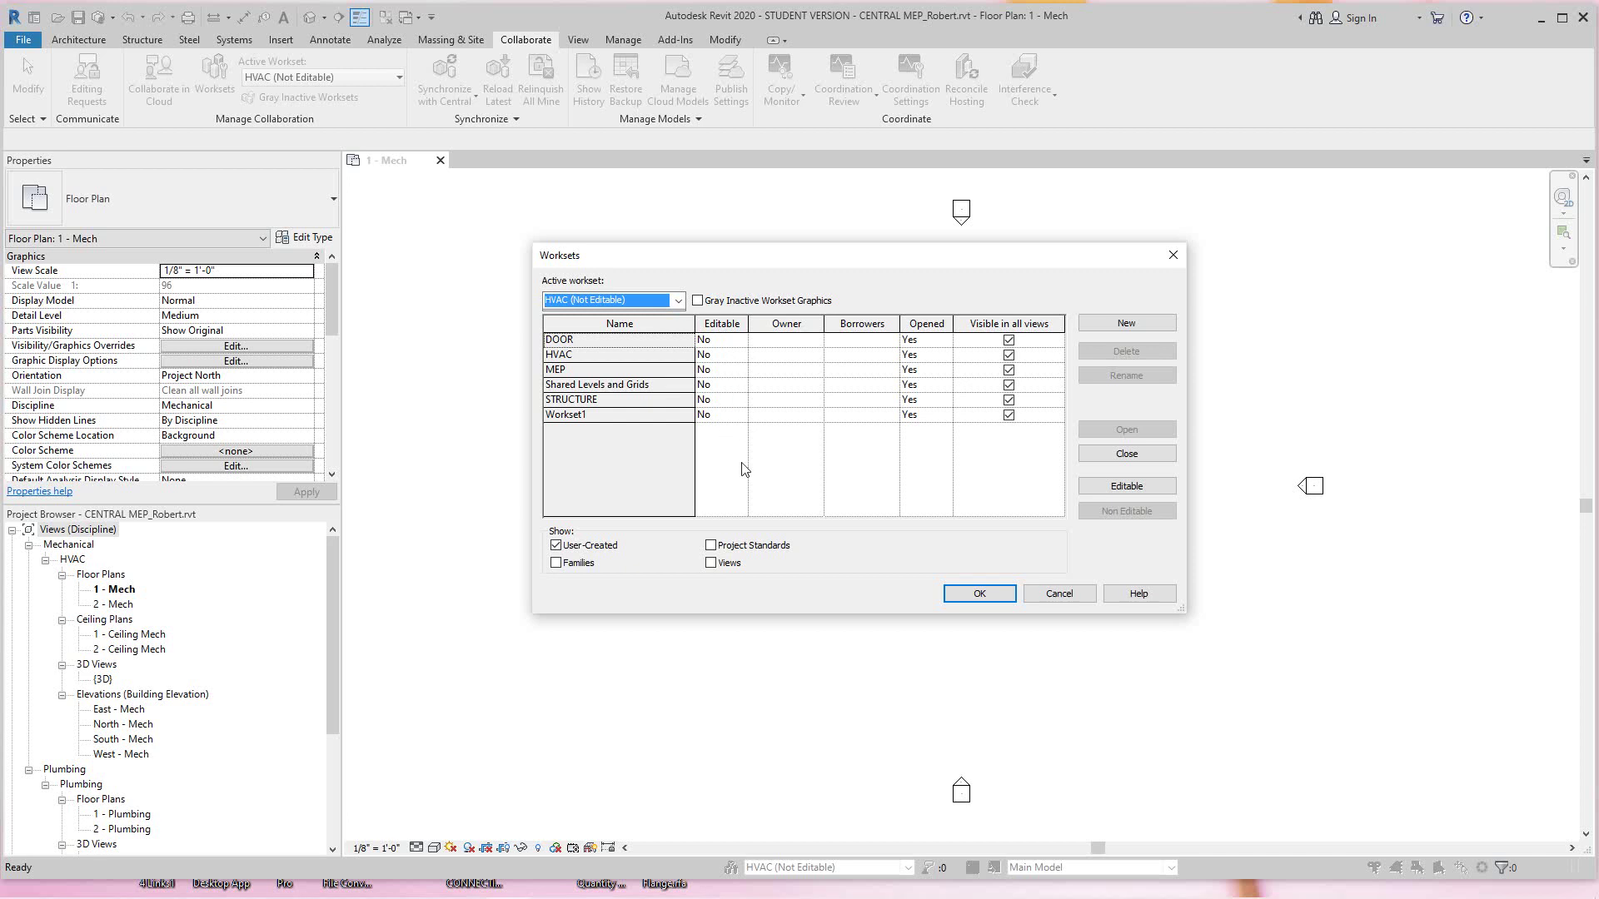
pyautogui.click(740, 360)
pyautogui.click(740, 356)
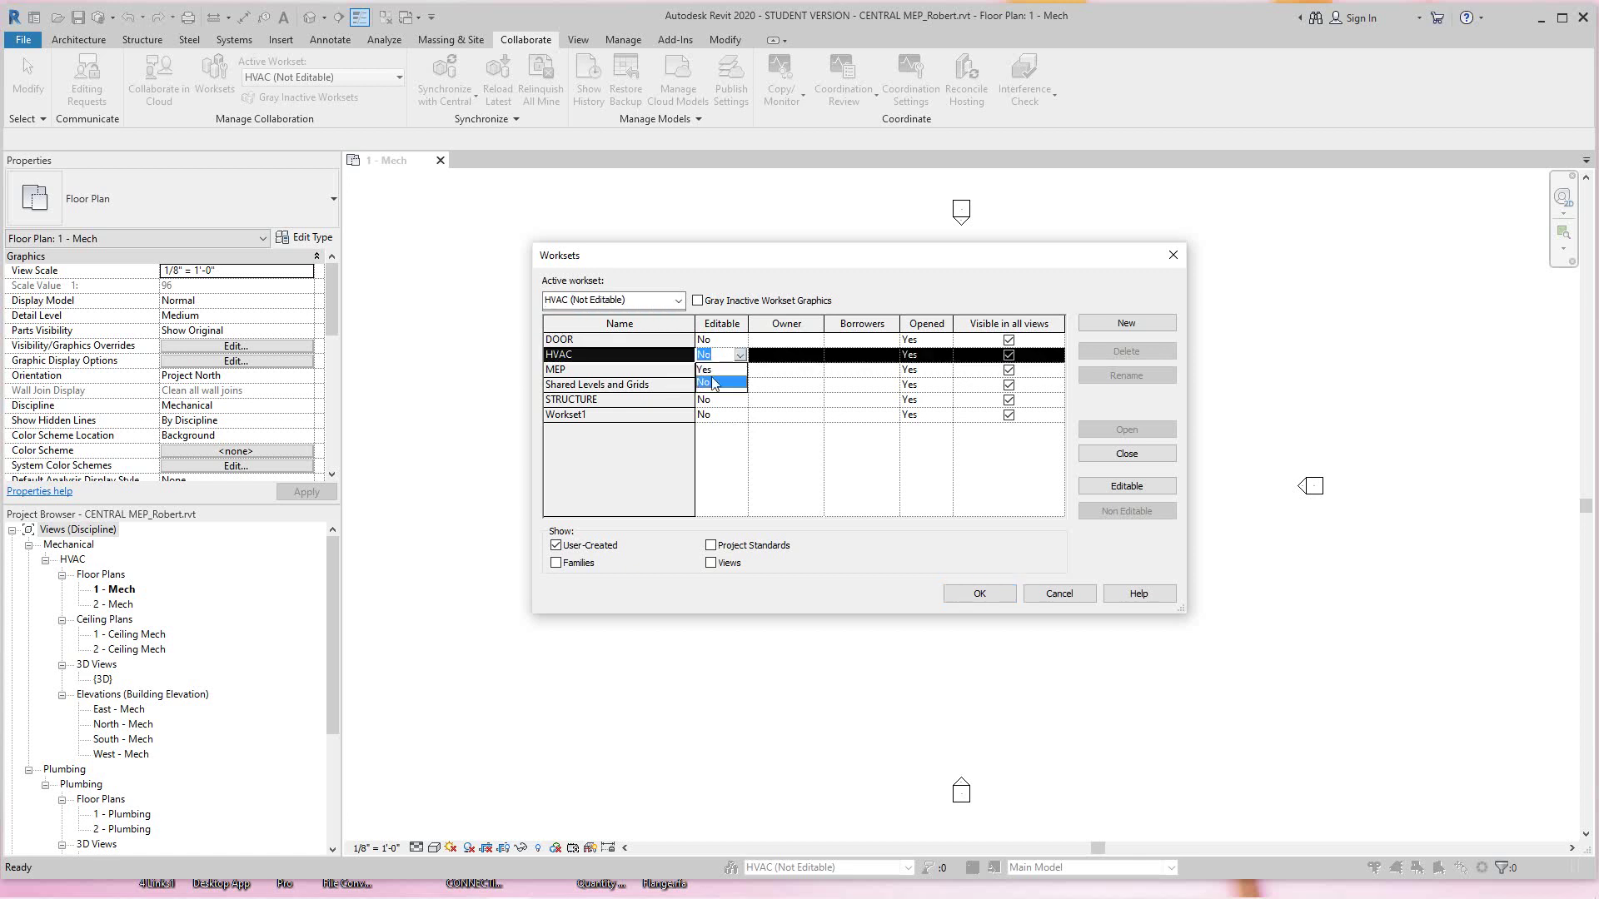
pyautogui.click(706, 369)
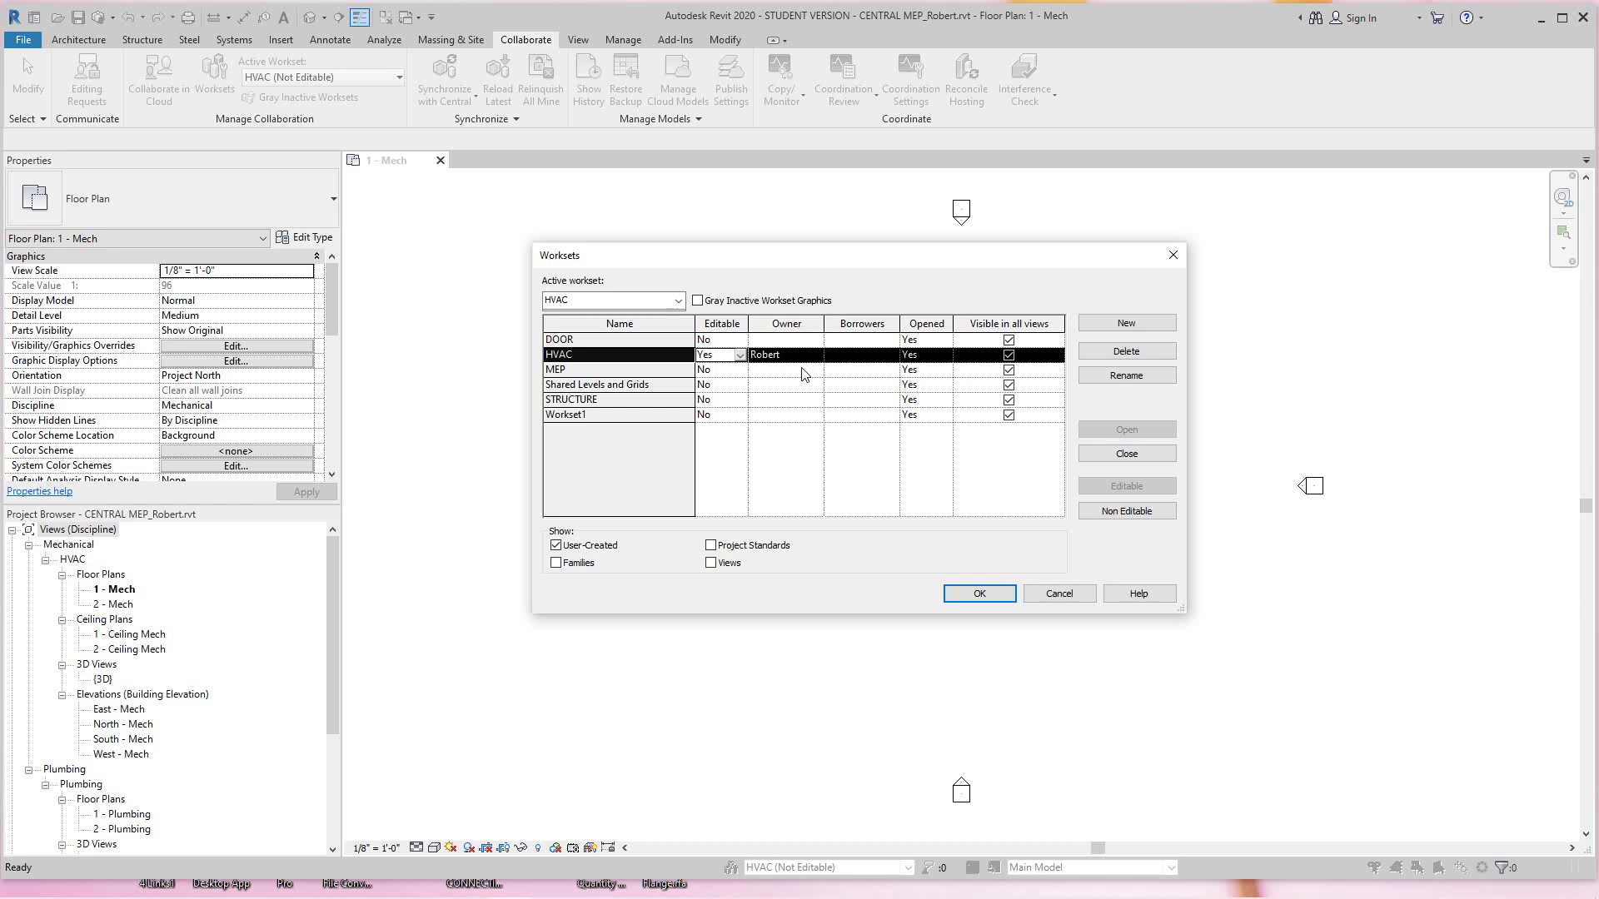
# Return the HVAC workset to not editable and accept the workset settings.
pyautogui.click(740, 354)
pyautogui.click(721, 385)
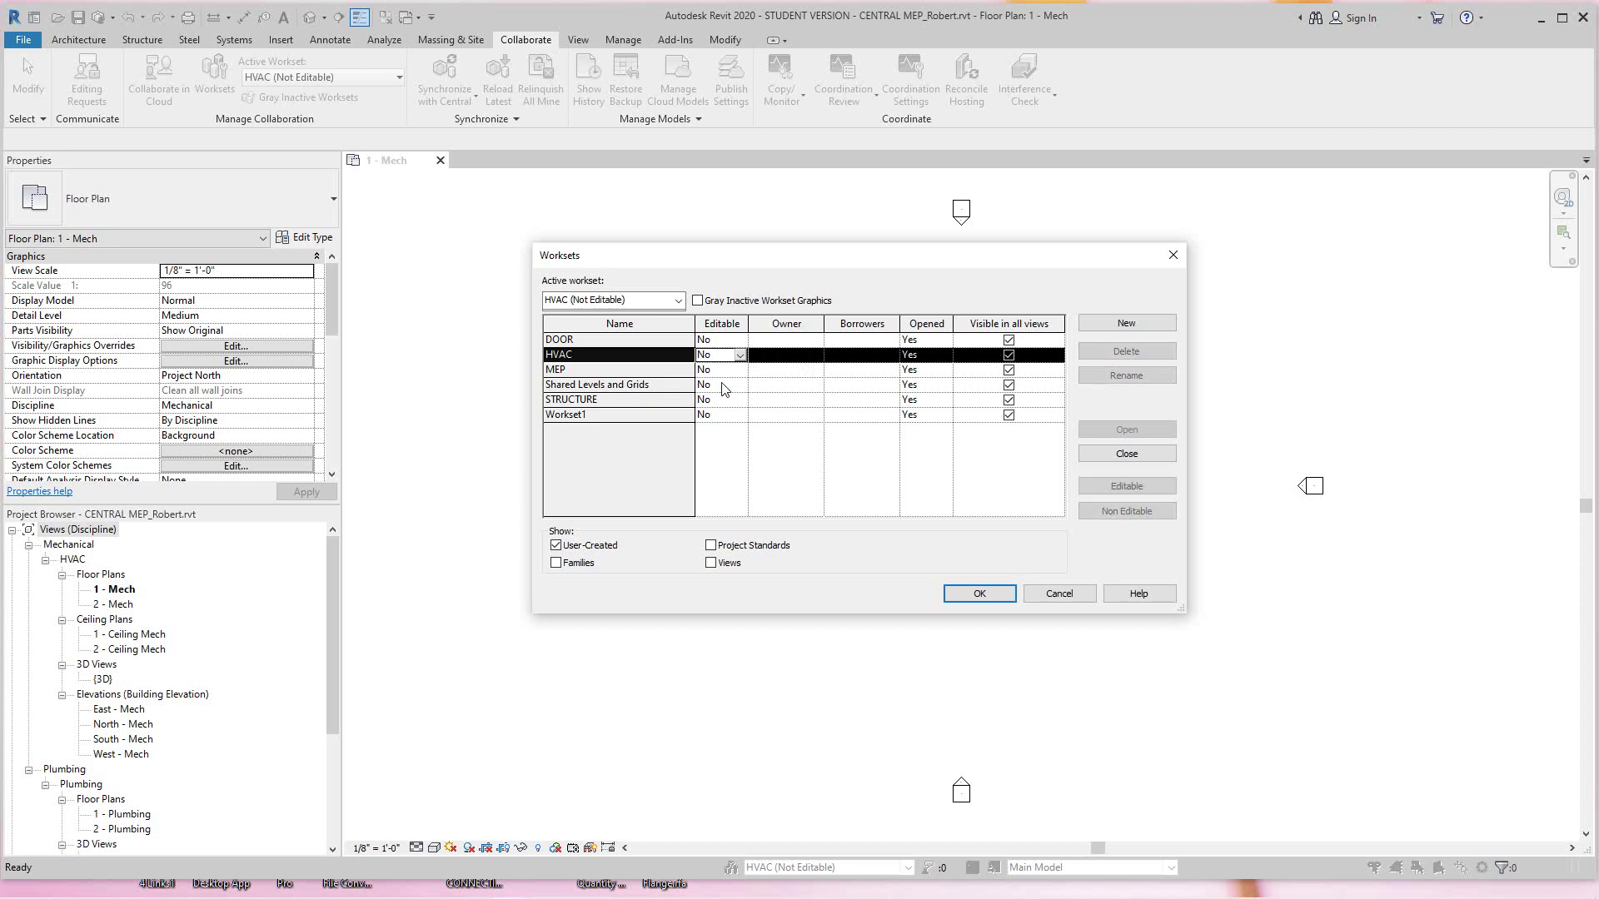
pyautogui.click(990, 597)
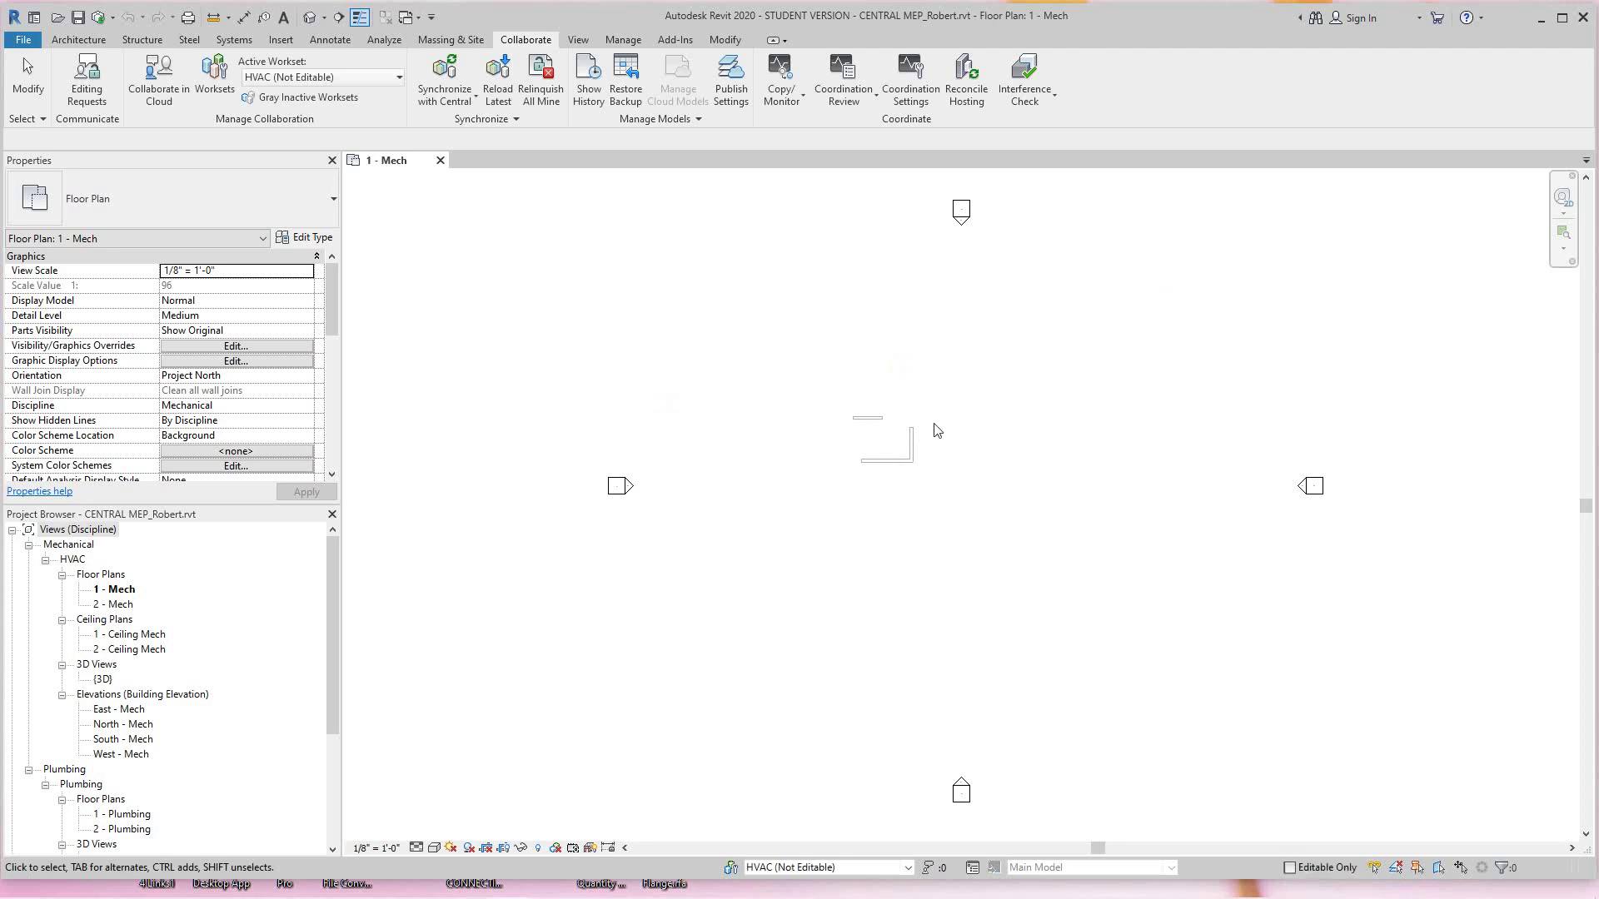
# Examine the existing walls and their surroundings in the 1 - Mech floor plan.
pyautogui.scroll(3, 938, 428)
pyautogui.moveTo(950, 432); pyautogui.dragTo(664, 620, button='middle')
pyautogui.scroll(-1, 839, 488)
pyautogui.scroll(5, 828, 492)
pyautogui.scroll(1, 896, 493)
pyautogui.scroll(-1, 749, 587)
pyautogui.moveTo(858, 550); pyautogui.dragTo(776, 575, button='middle')
pyautogui.scroll(-4, 910, 472)
pyautogui.moveTo(899, 464); pyautogui.dragTo(967, 486, button='middle')
pyautogui.scroll(-2, 958, 476)
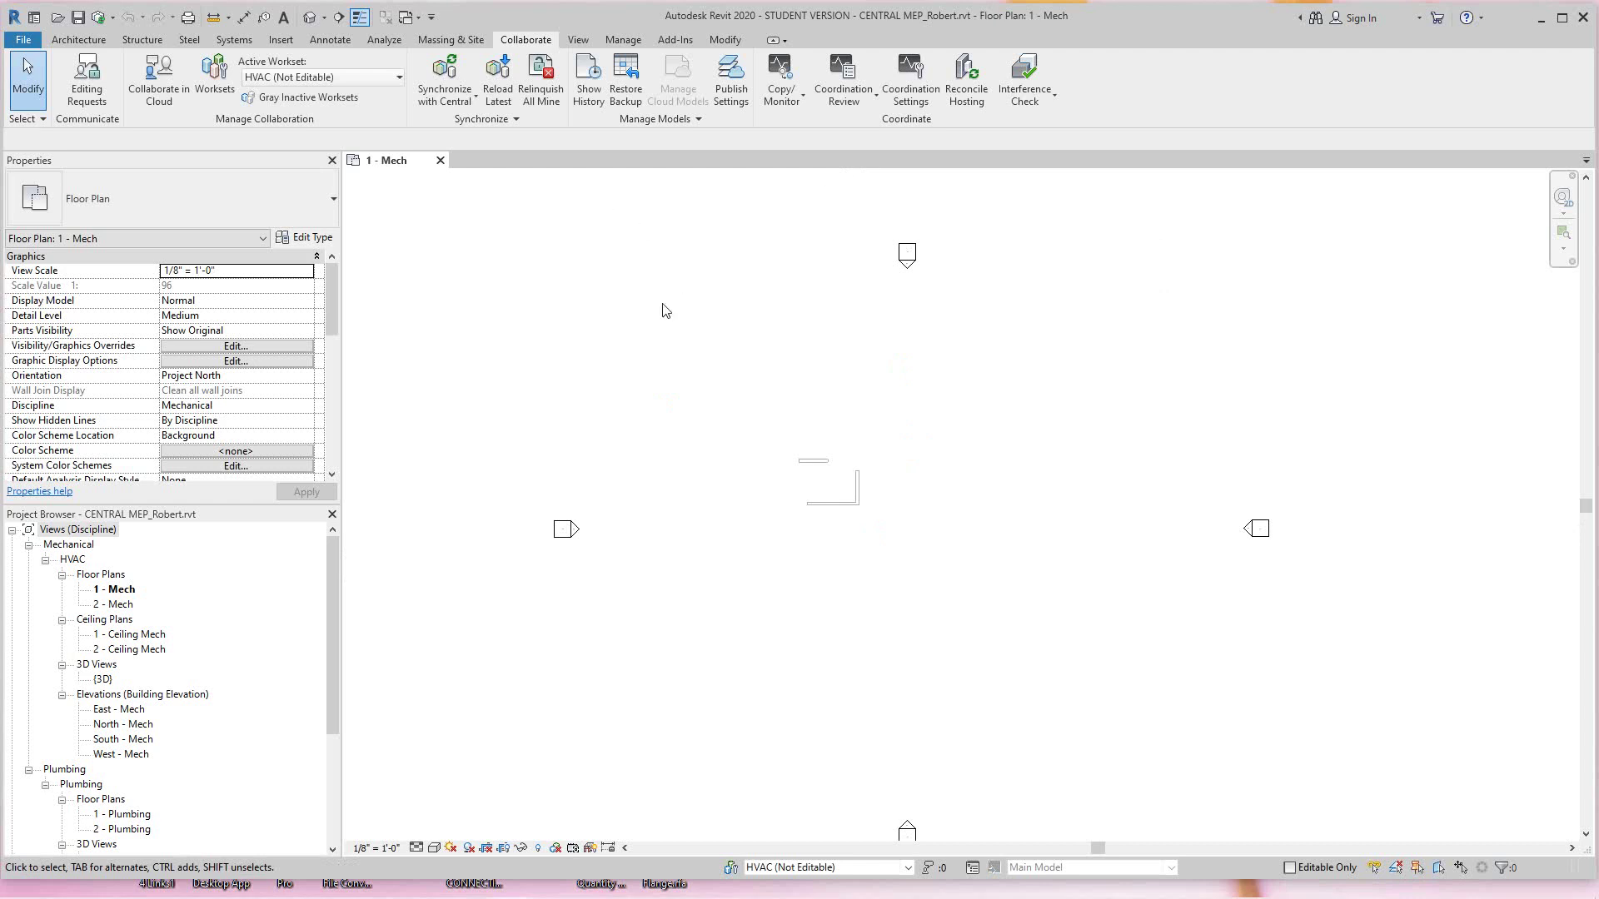
pyautogui.scroll(-1, 851, 583)
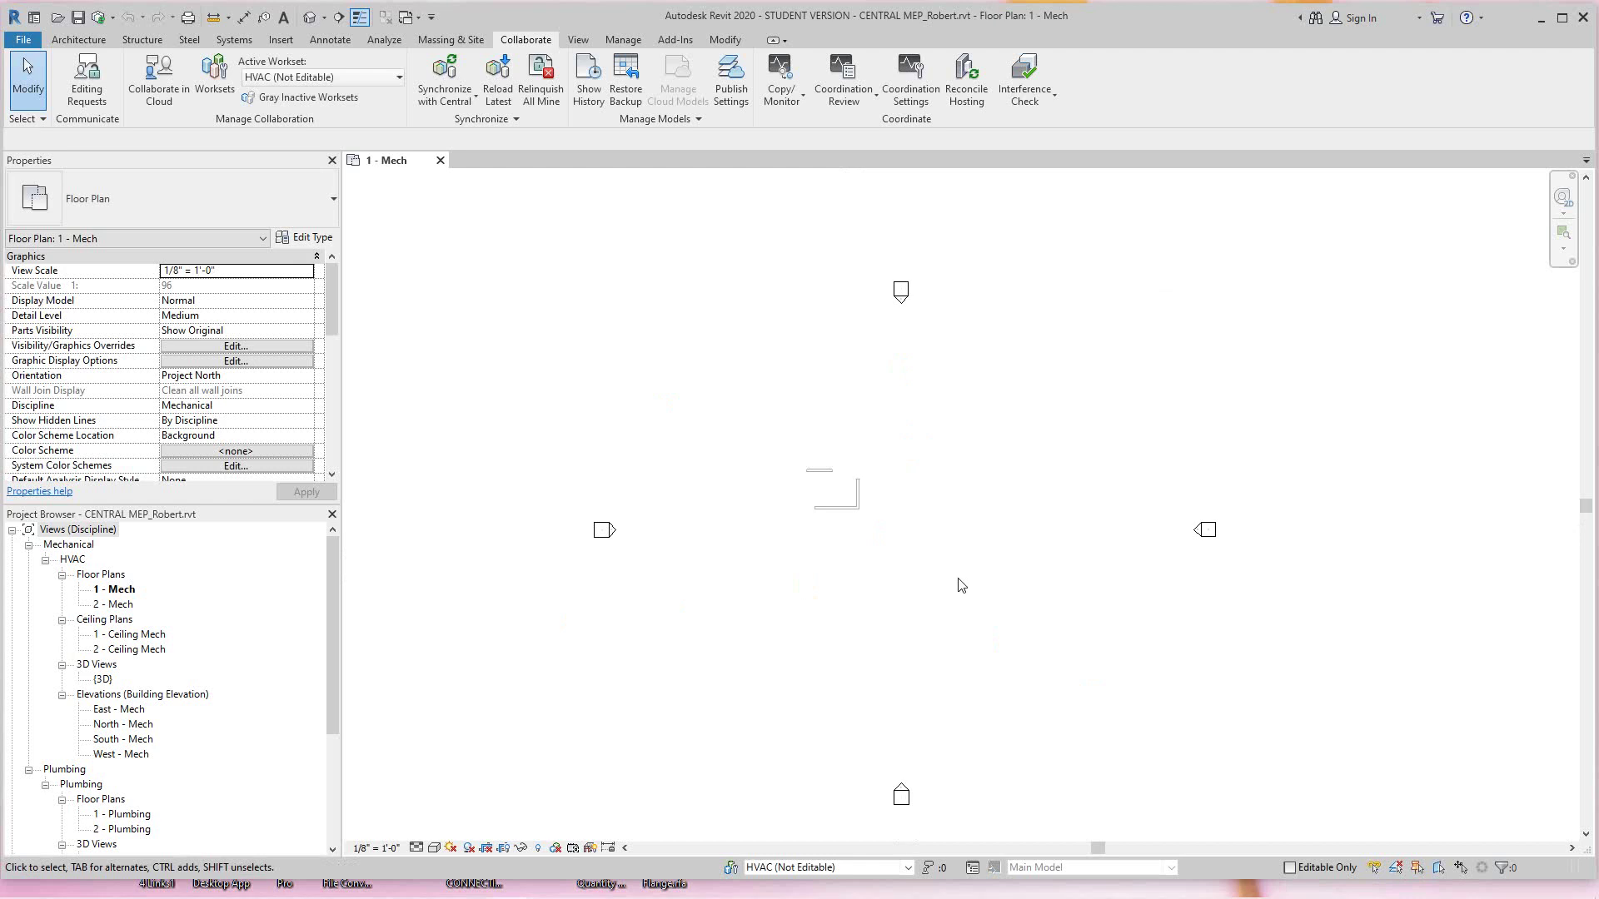
# Synchronize the local file with the central model, adding the comment "Add new sink".
pyautogui.click(472, 103)
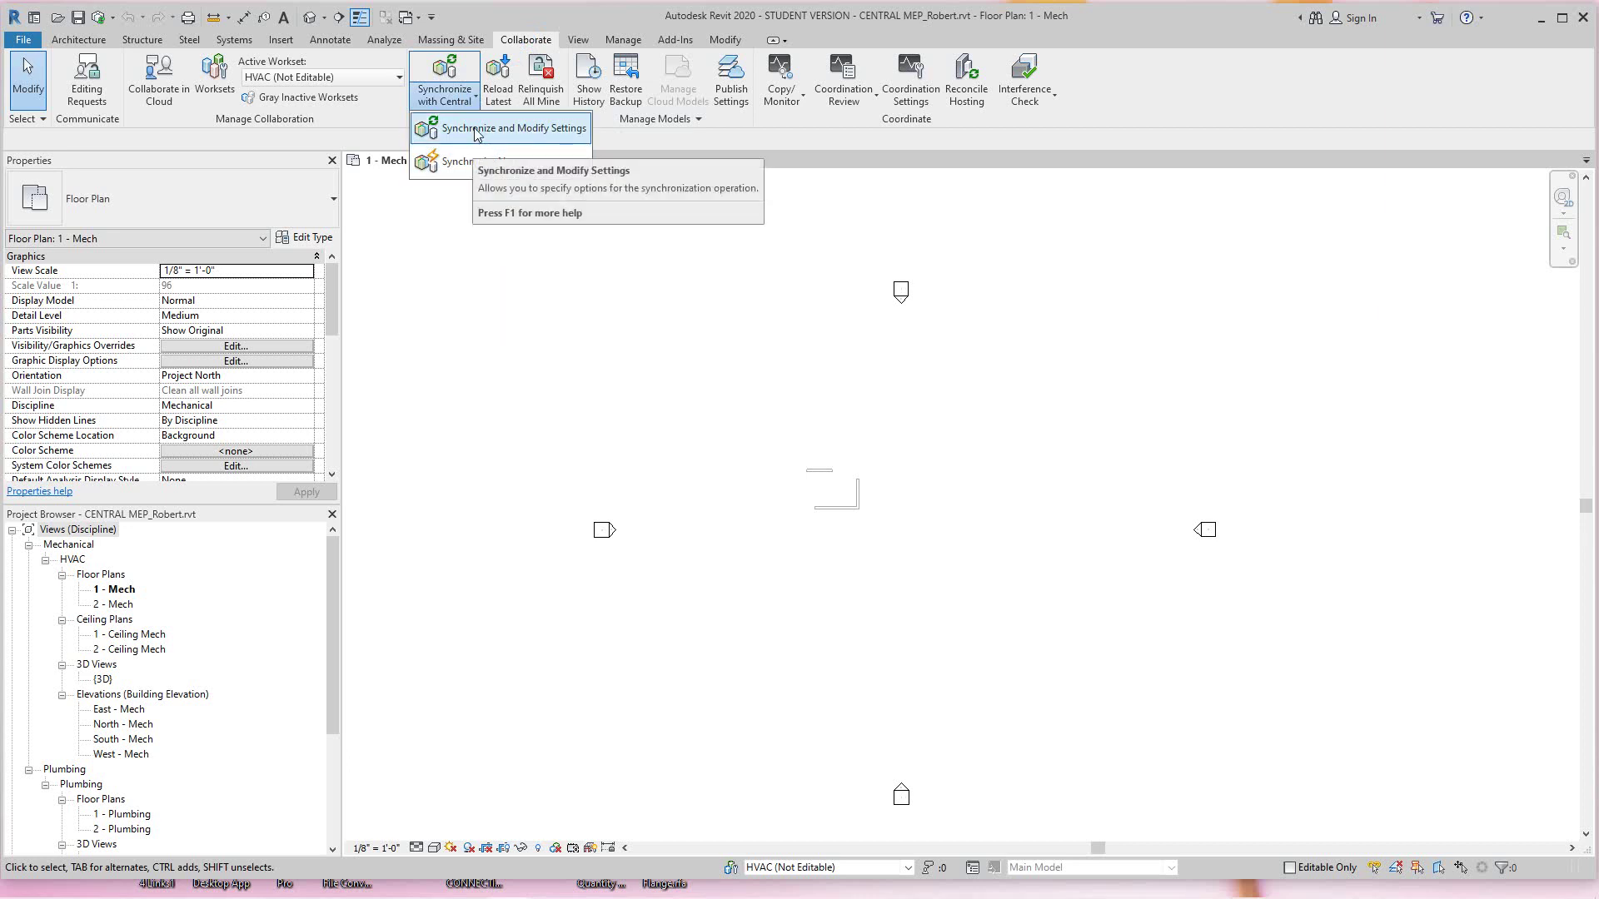
pyautogui.click(478, 129)
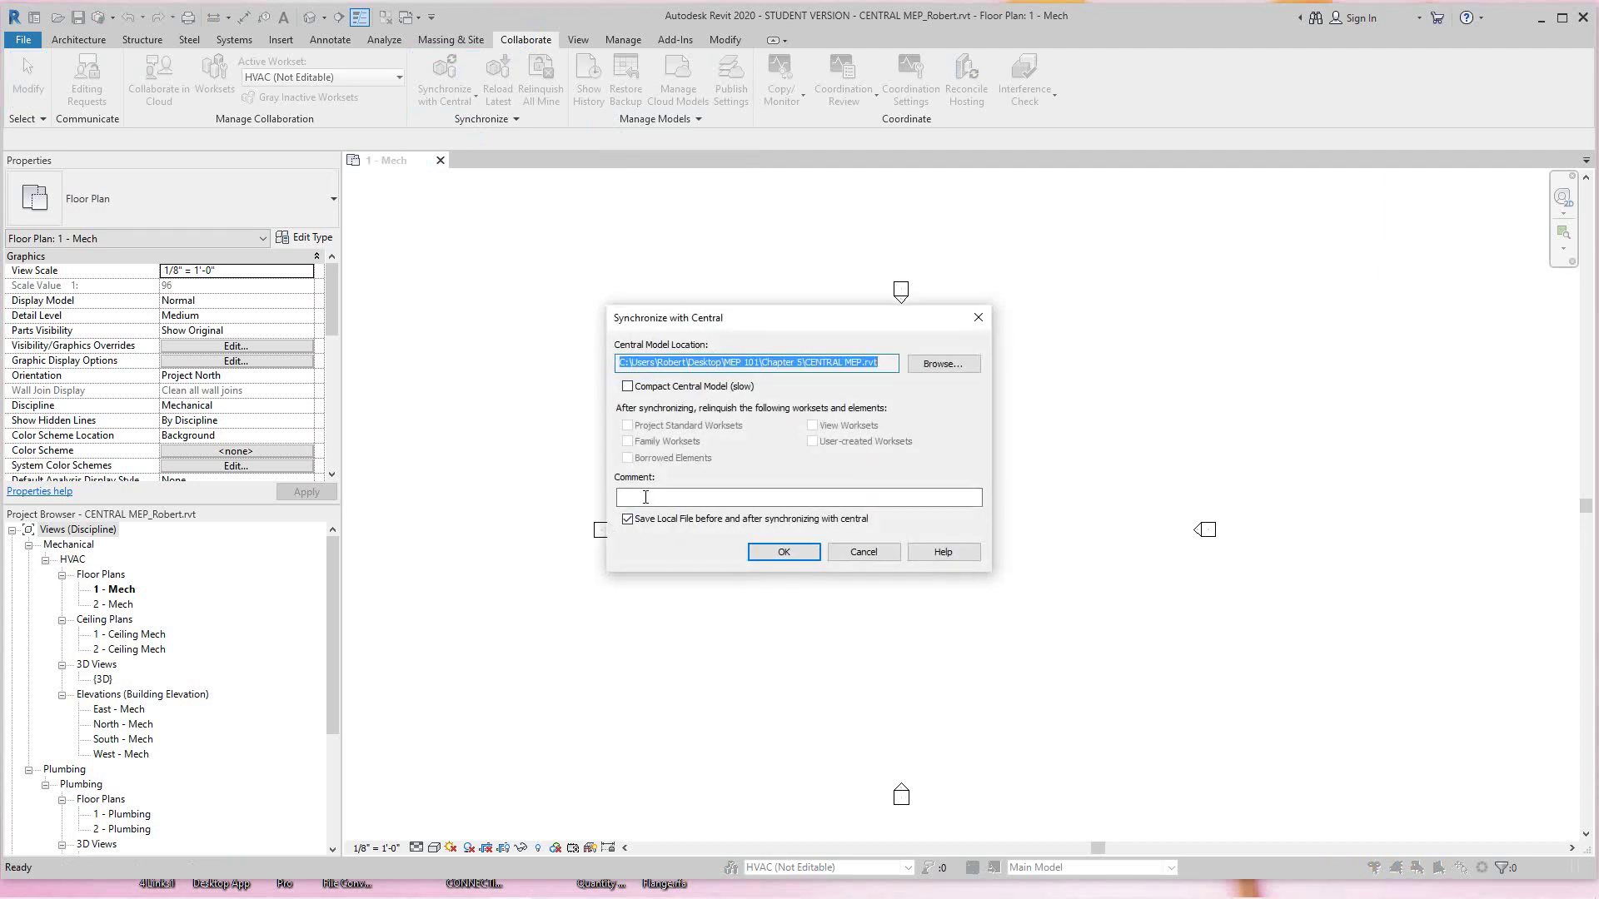
pyautogui.click(645, 497)
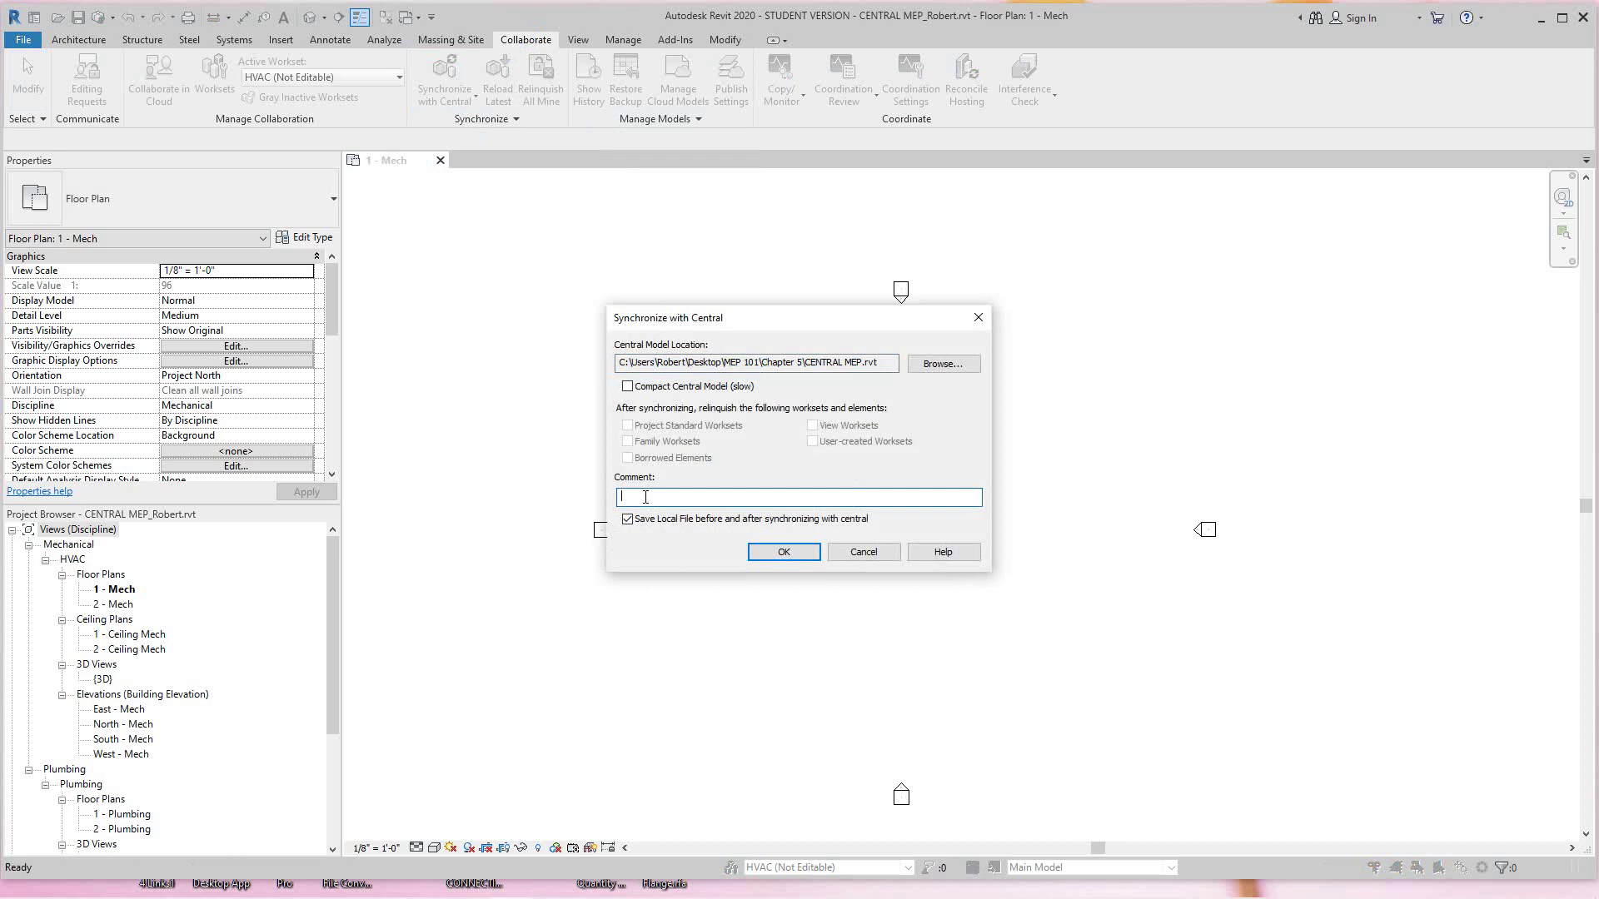
pyautogui.write('Add new sink')
pyautogui.click(775, 556)
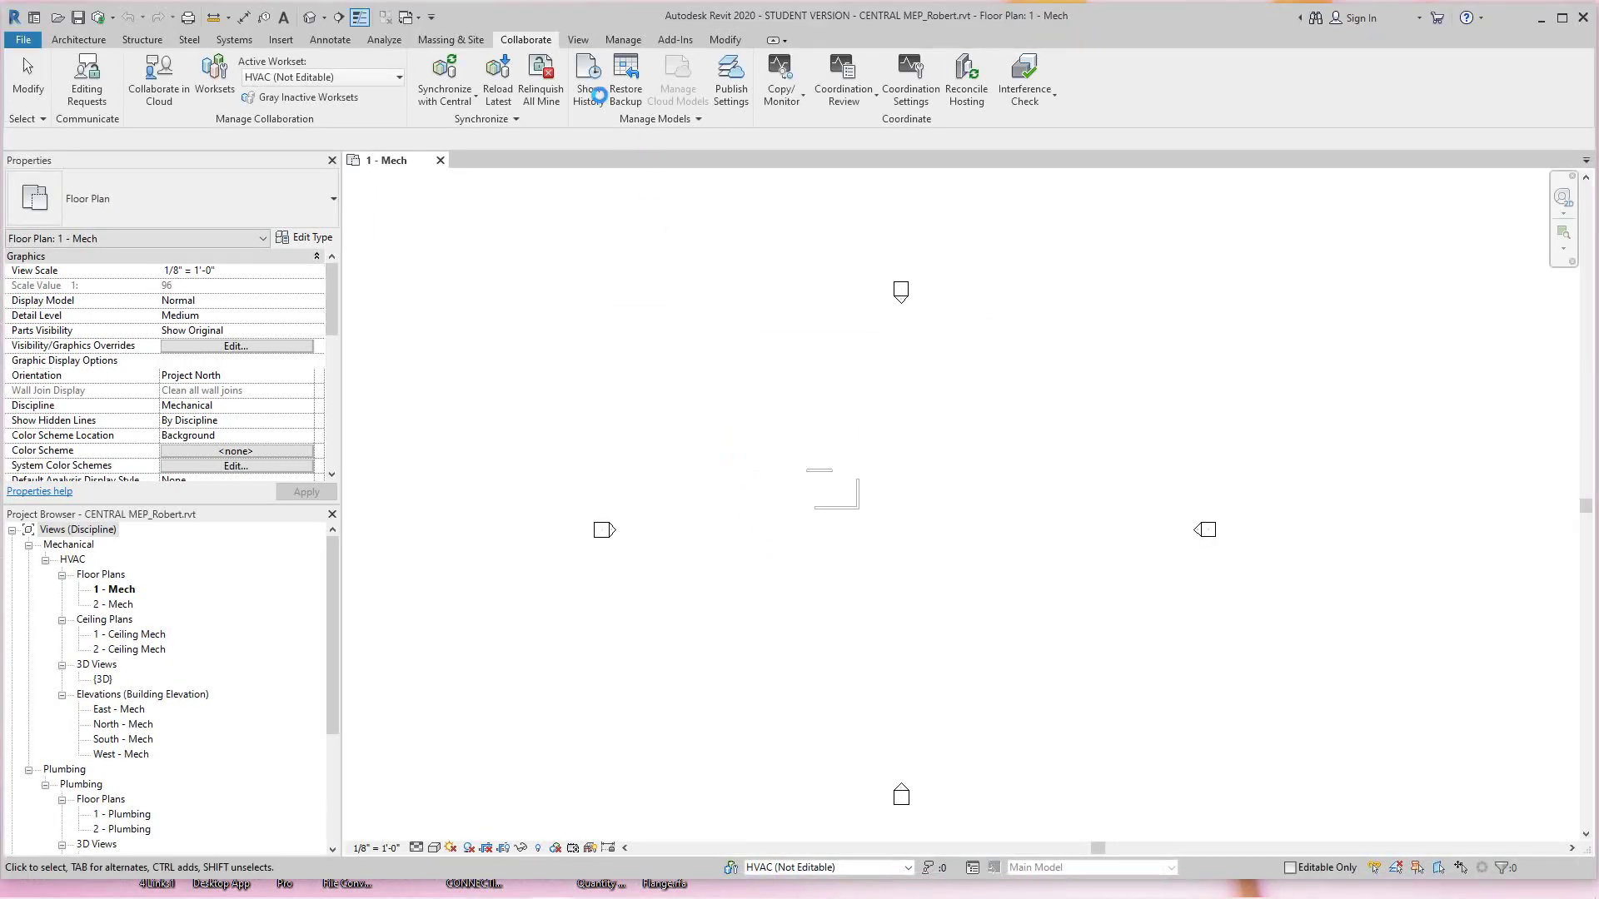
# Review the saved history and comments of CENTRAL MEP.rvt, then close the list.
pyautogui.click(591, 84)
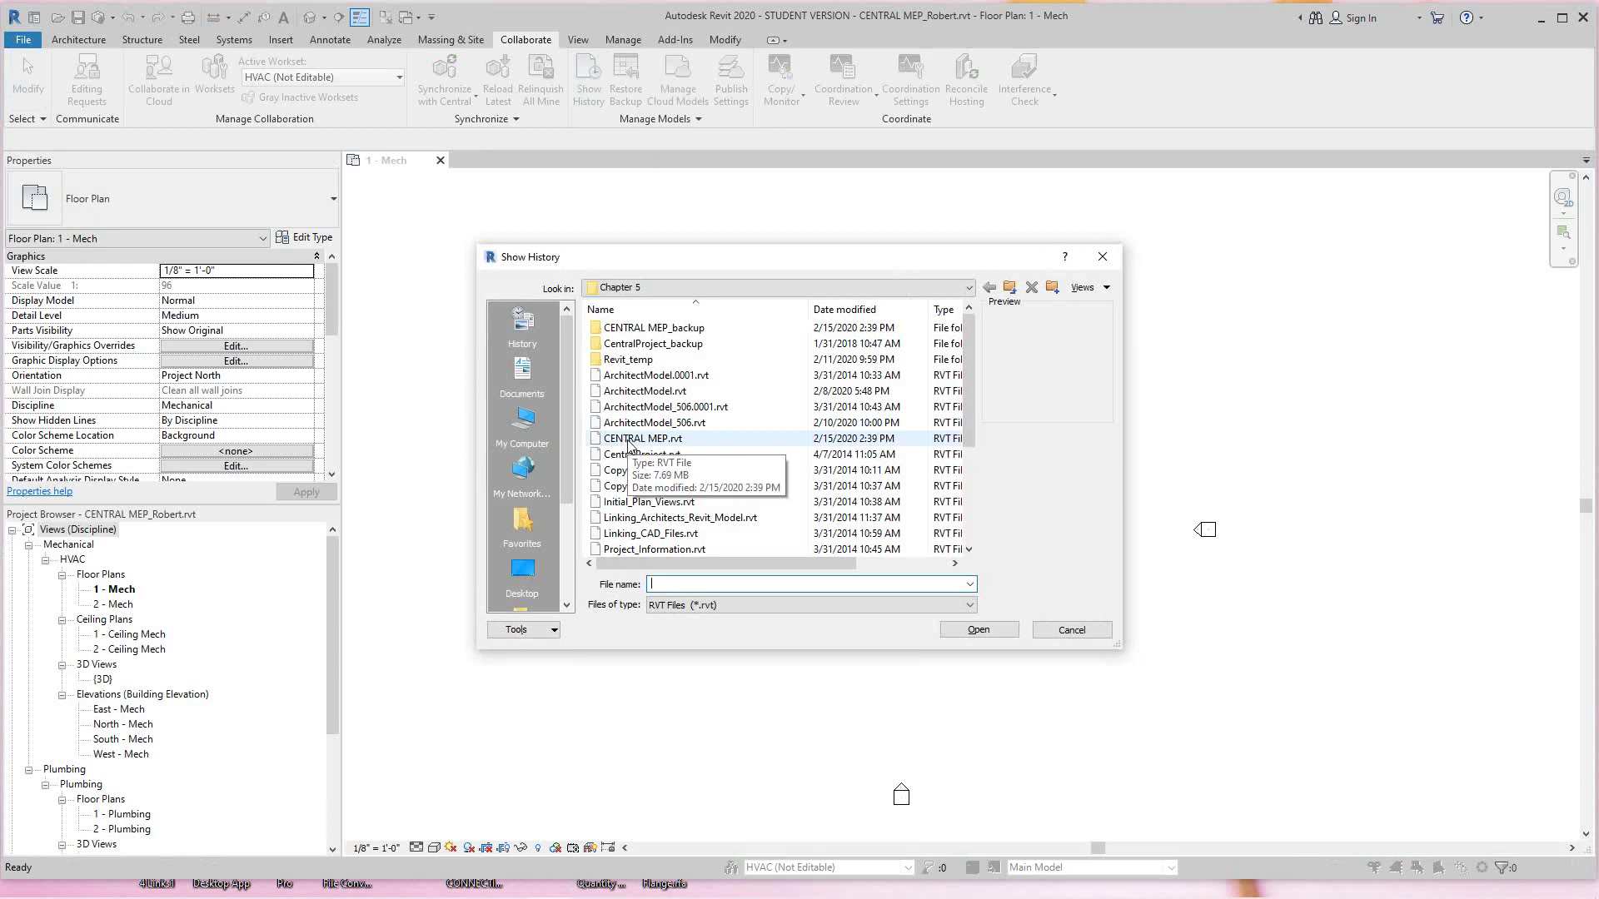
pyautogui.click(627, 441)
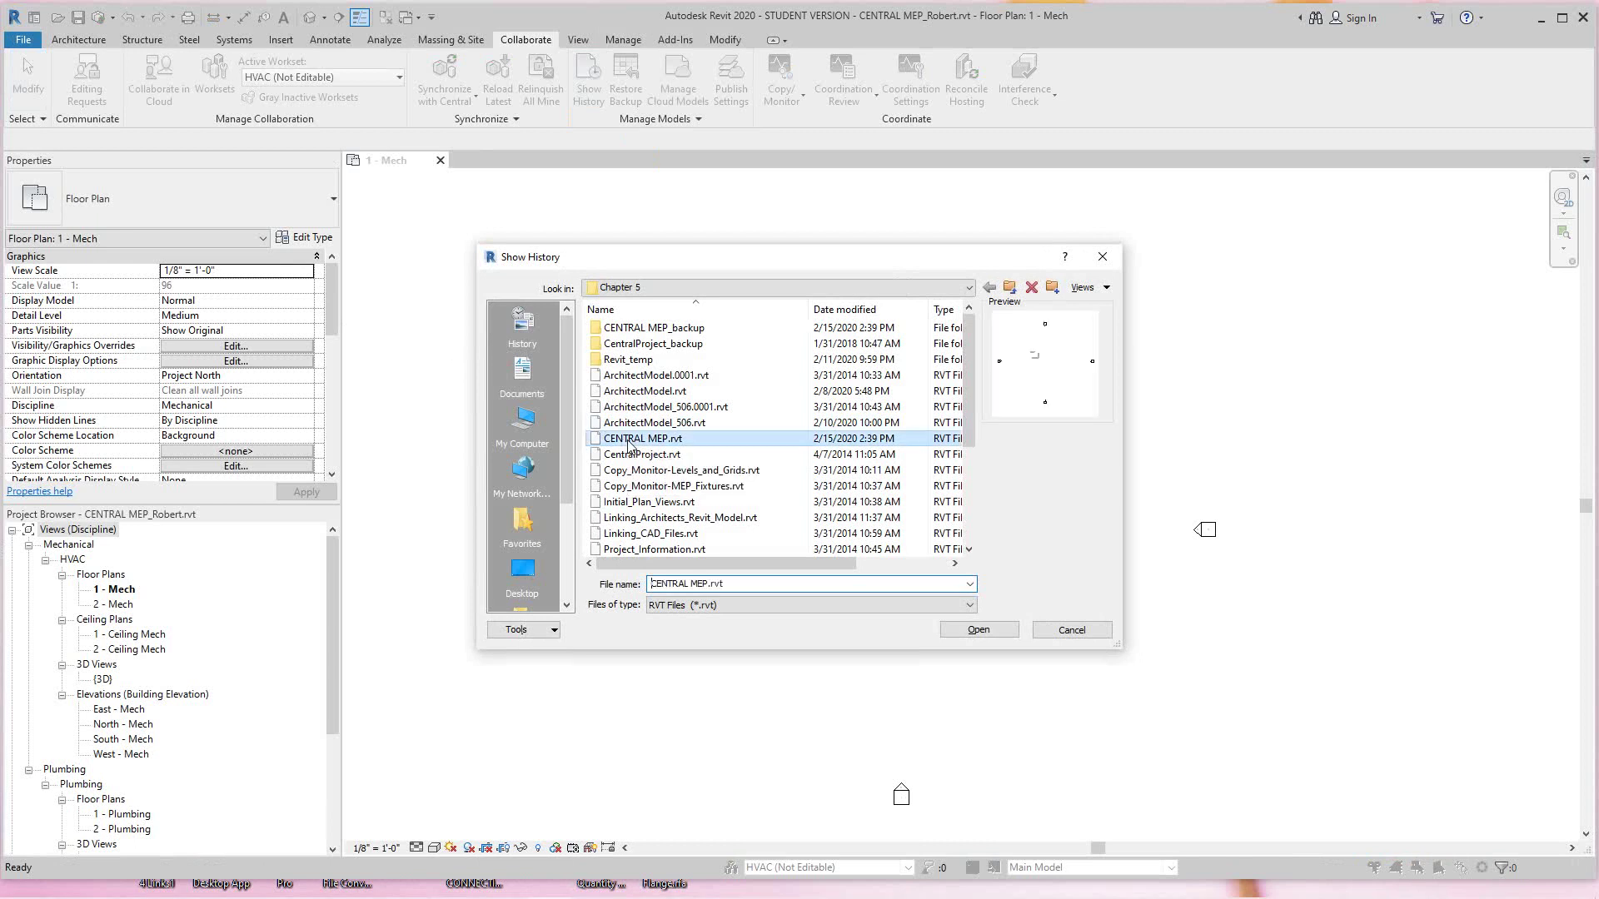
pyautogui.click(975, 633)
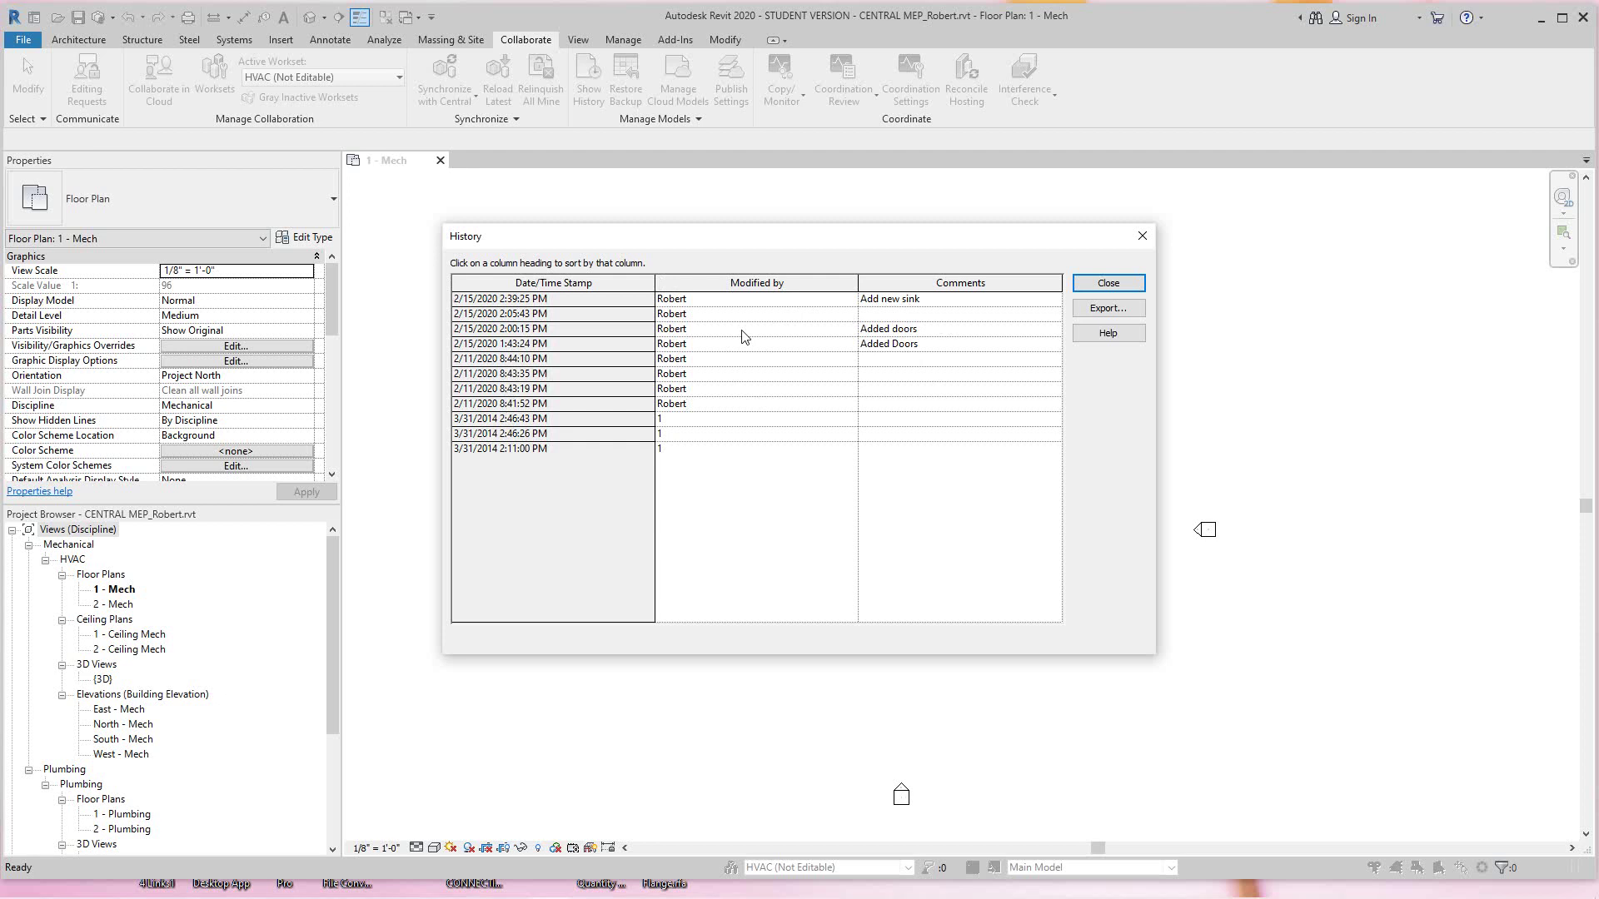
pyautogui.click(1099, 284)
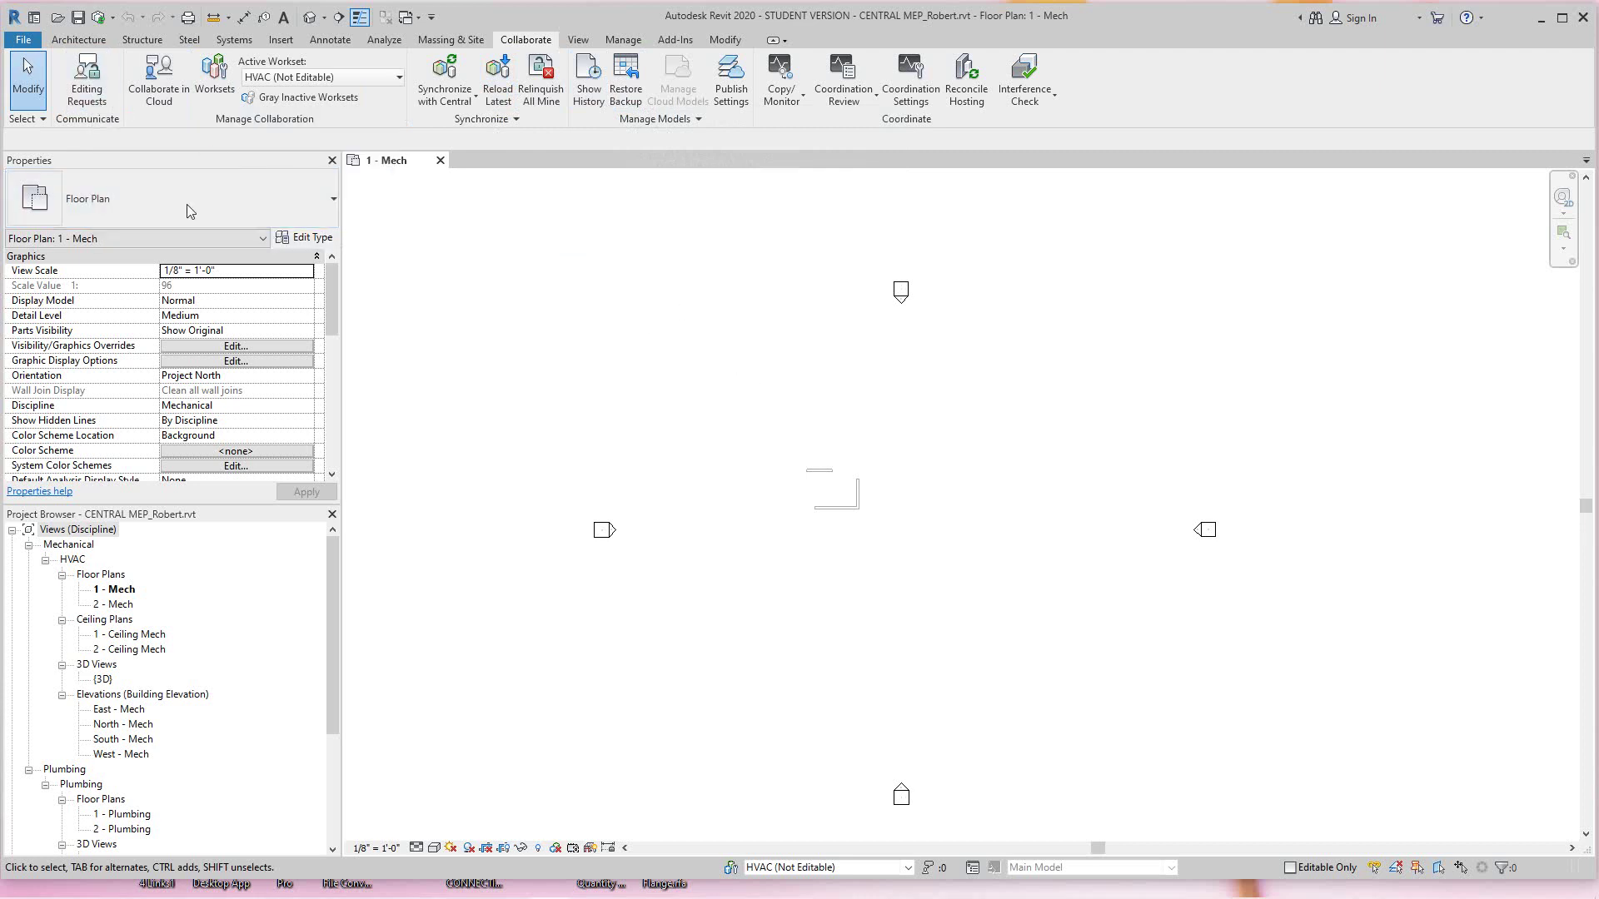
# Make Workset1 the active workset and open the default 3D view.
pyautogui.click(399, 78)
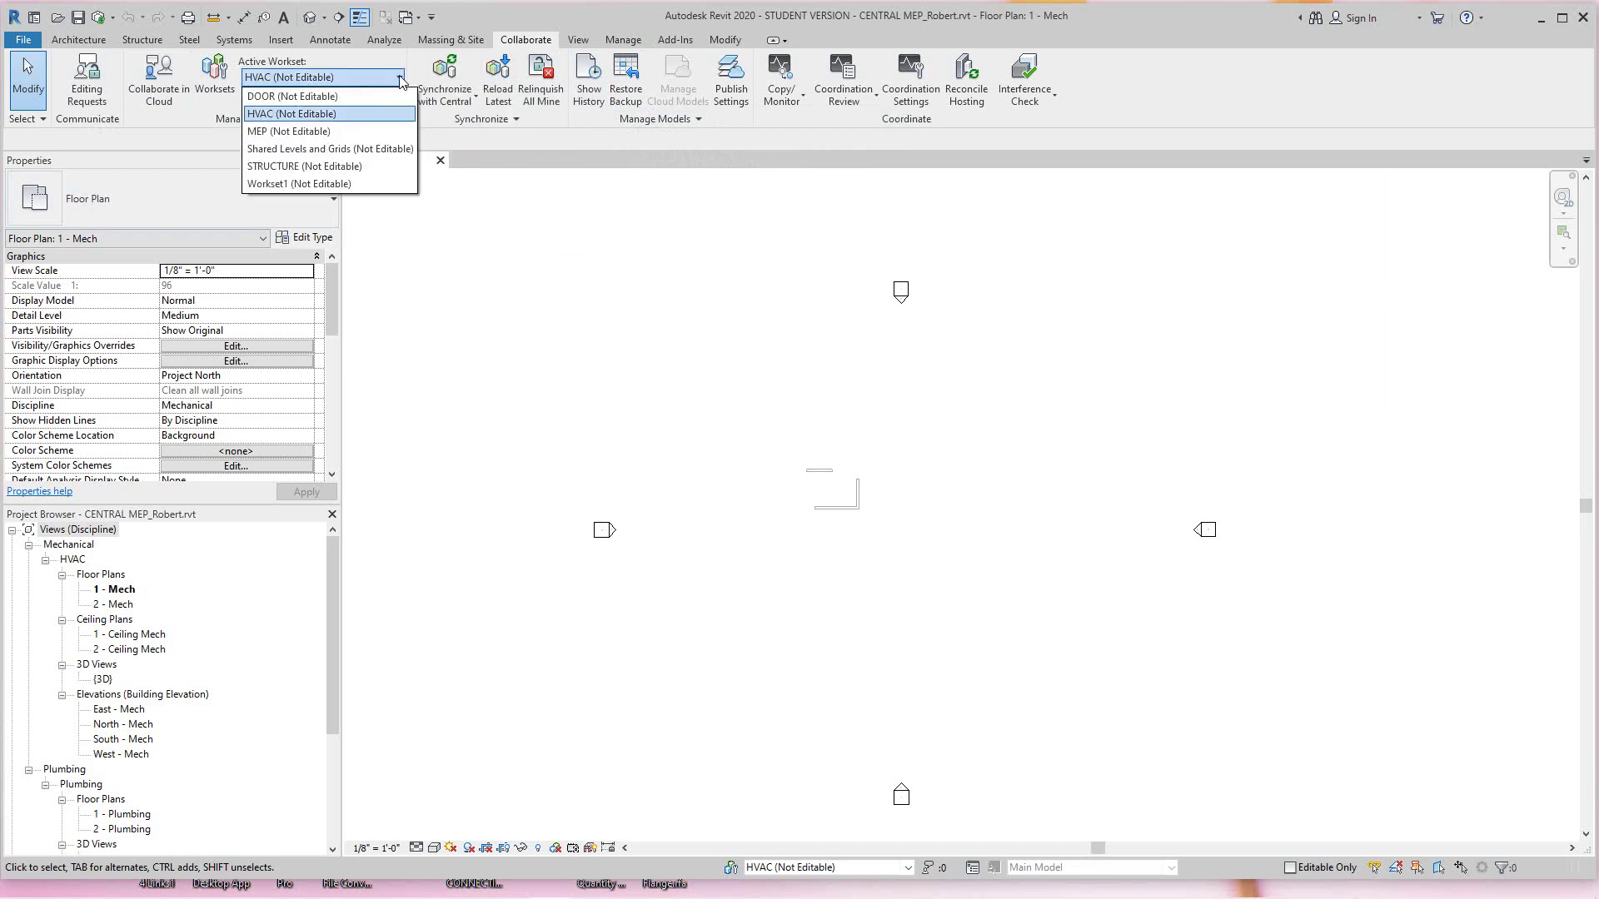
pyautogui.click(312, 184)
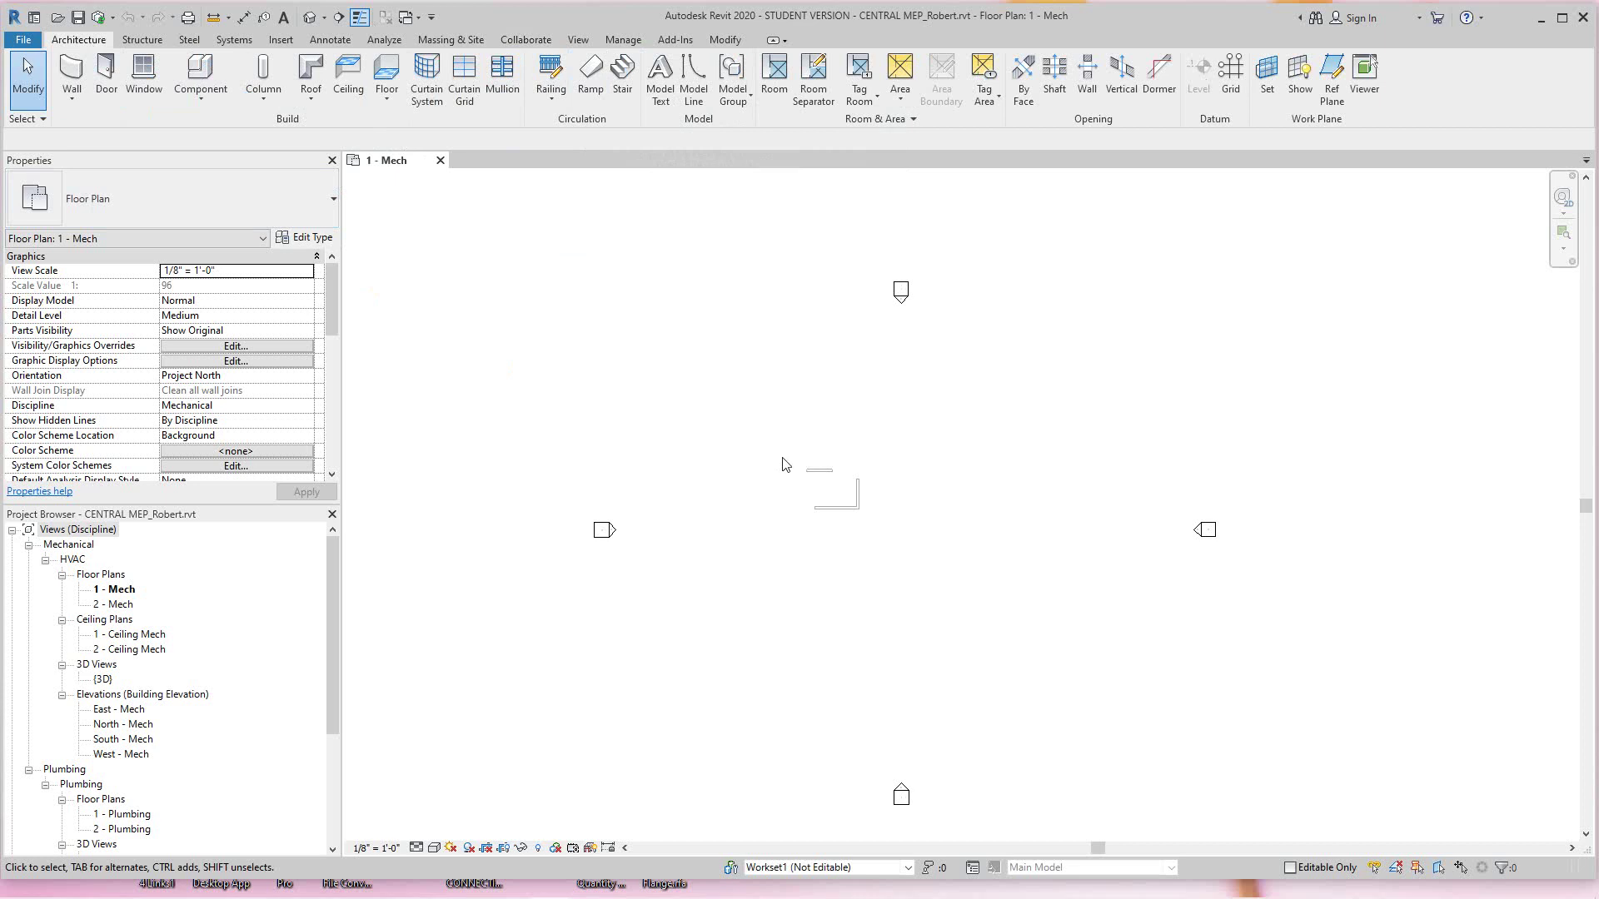
pyautogui.click(310, 18)
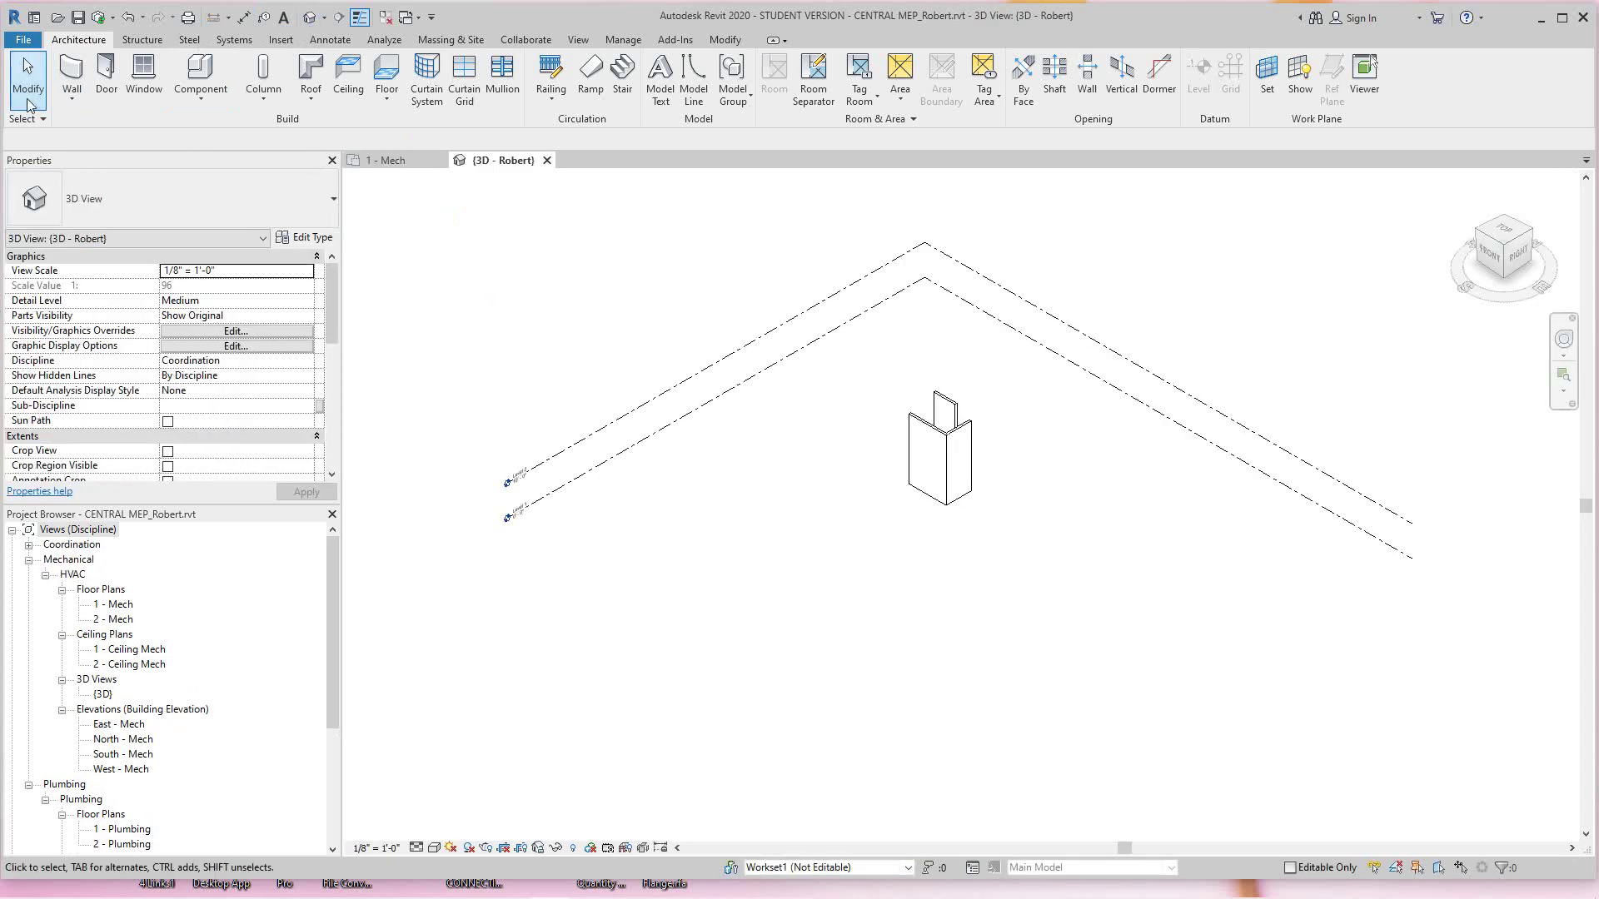
# Draw a Generic - 8" basic wall about 69'-6" long on Level 1, in front of the existing walls.
pyautogui.press('w')
pyautogui.press('a')
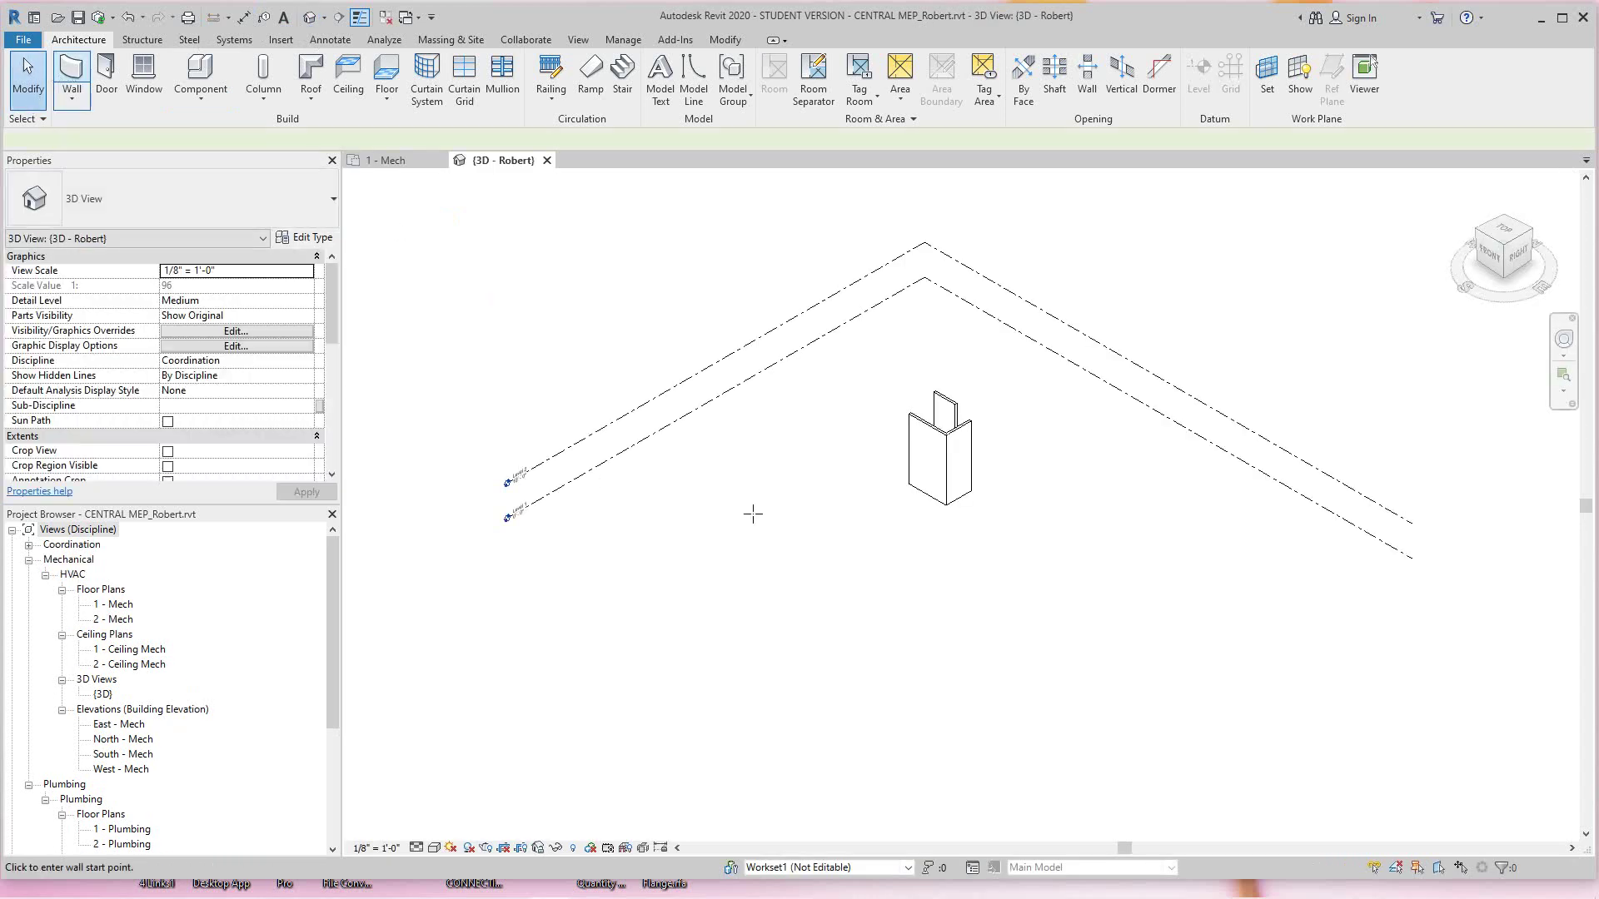
pyautogui.click(781, 529)
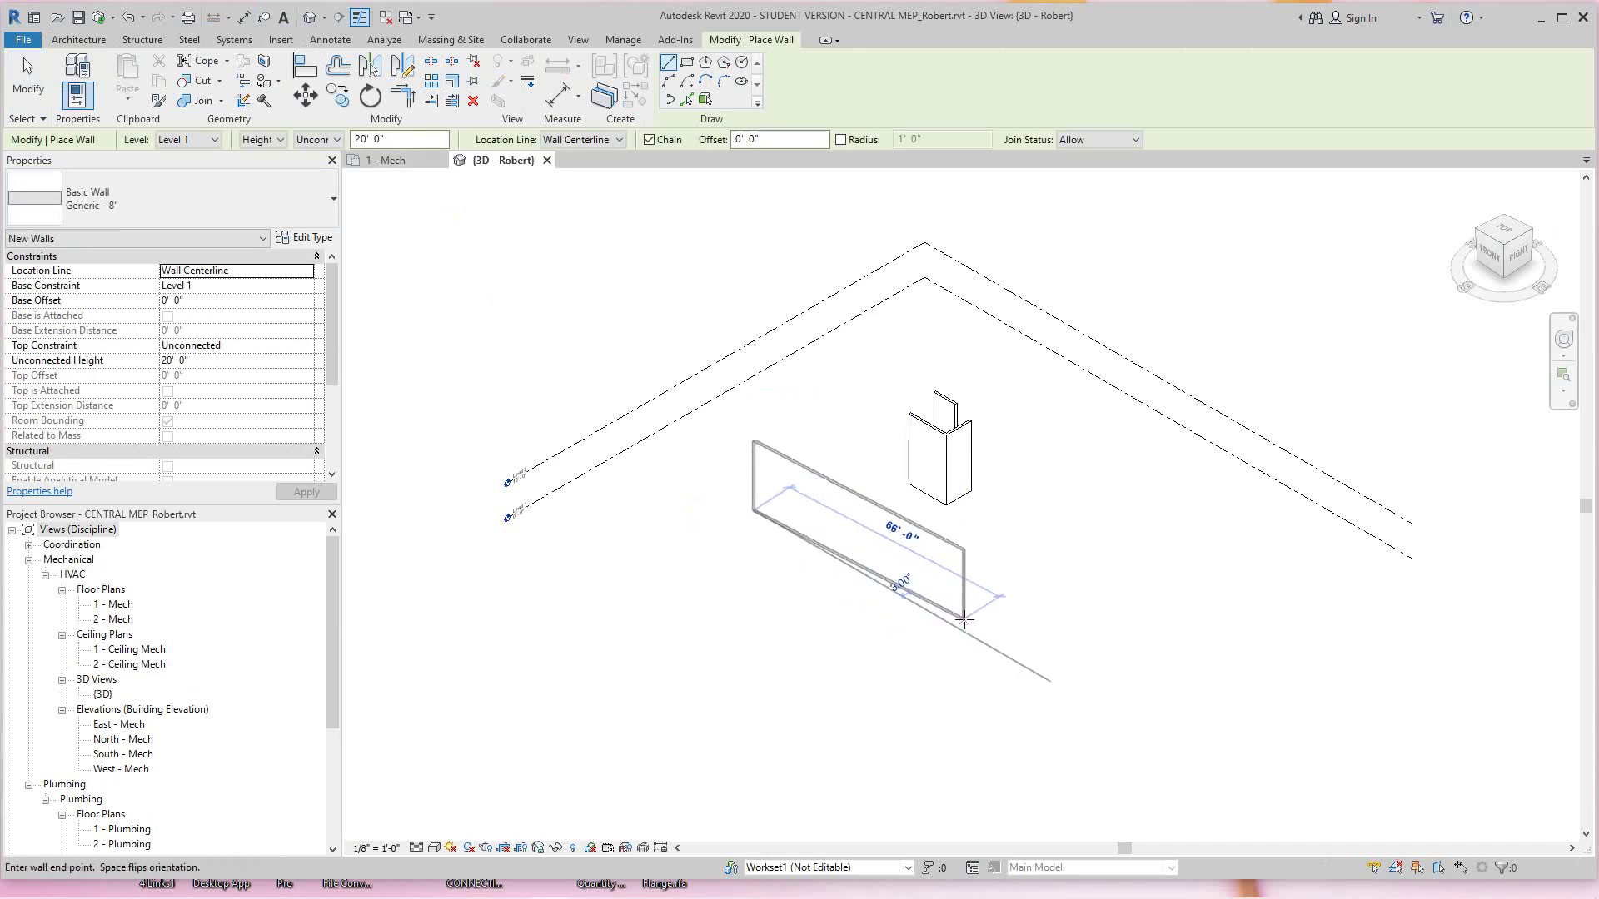
pyautogui.click(964, 630)
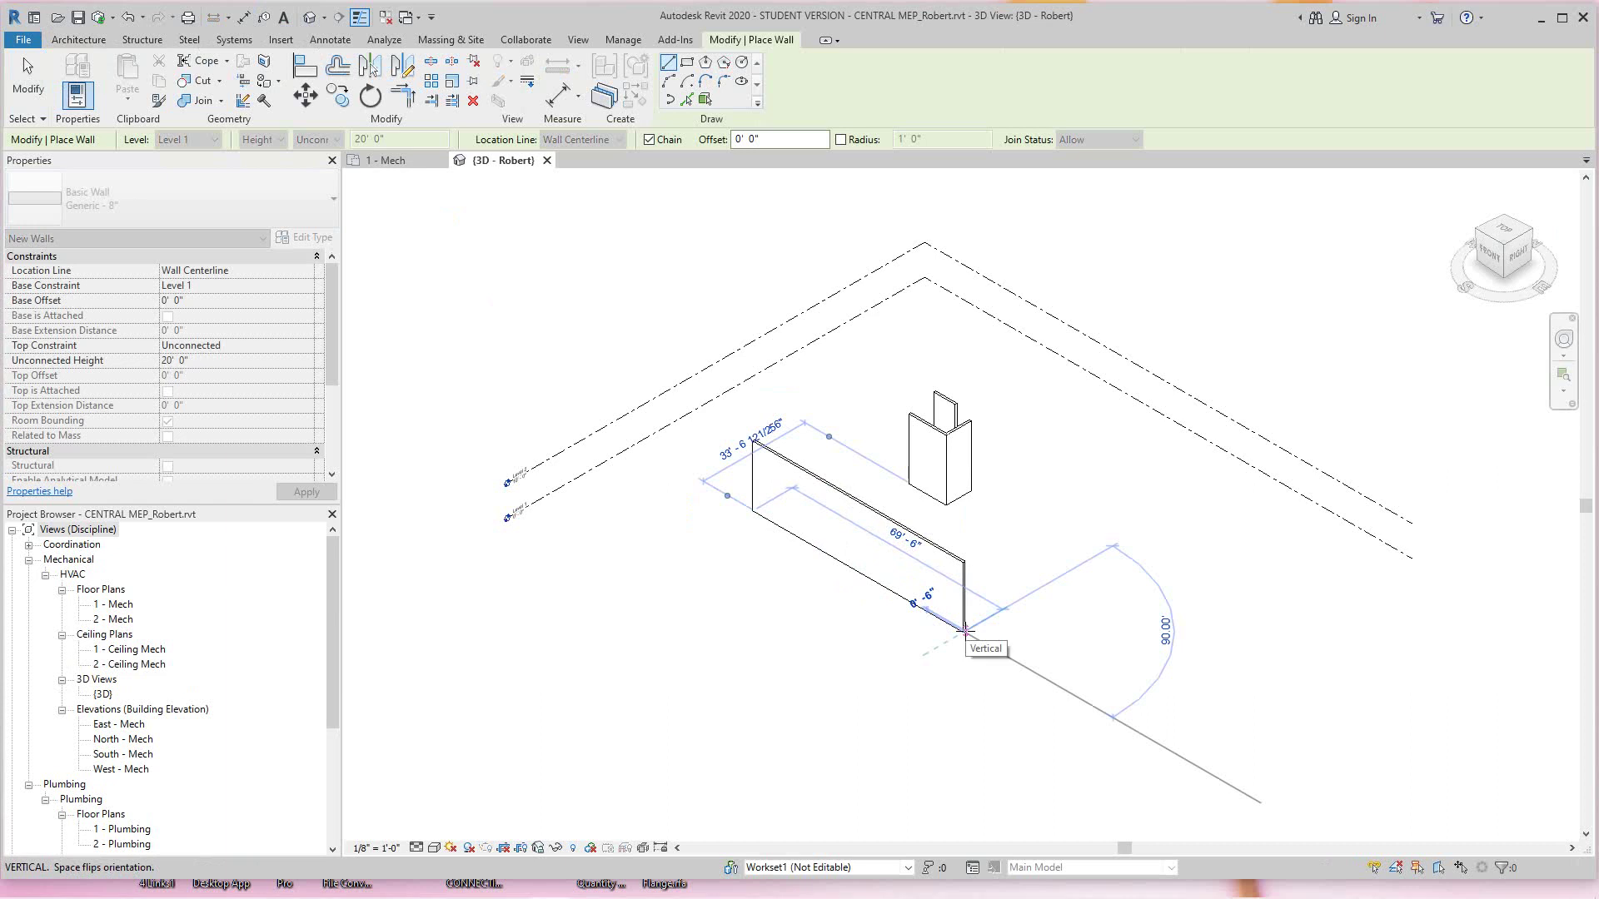
pyautogui.rightClick(893, 710)
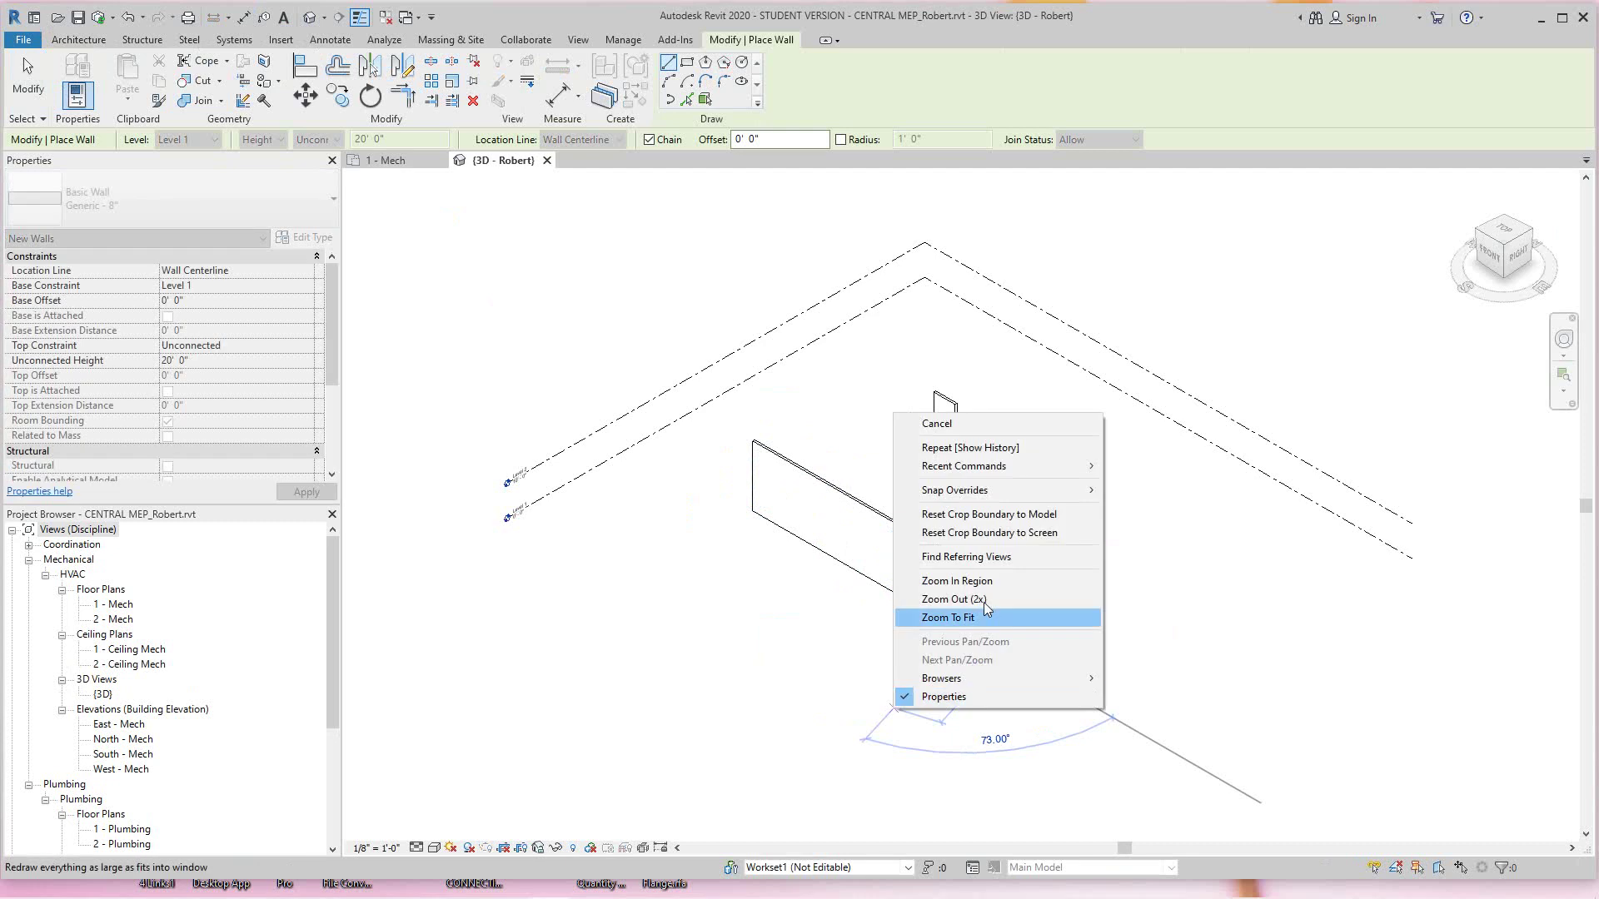
pyautogui.click(934, 423)
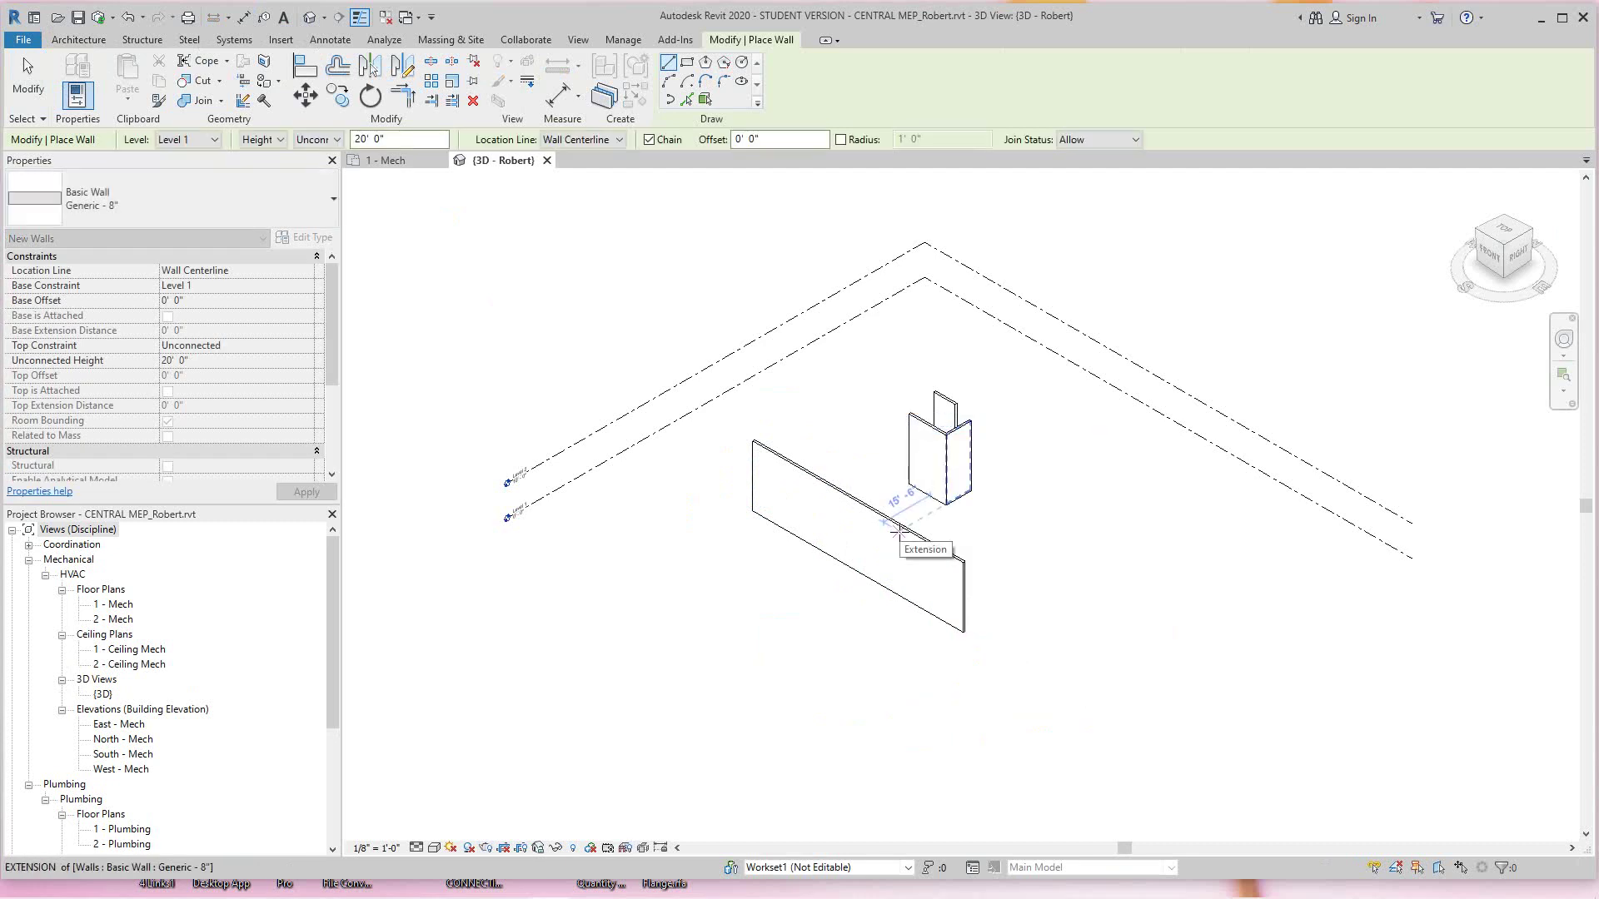
pyautogui.rightClick(712, 616)
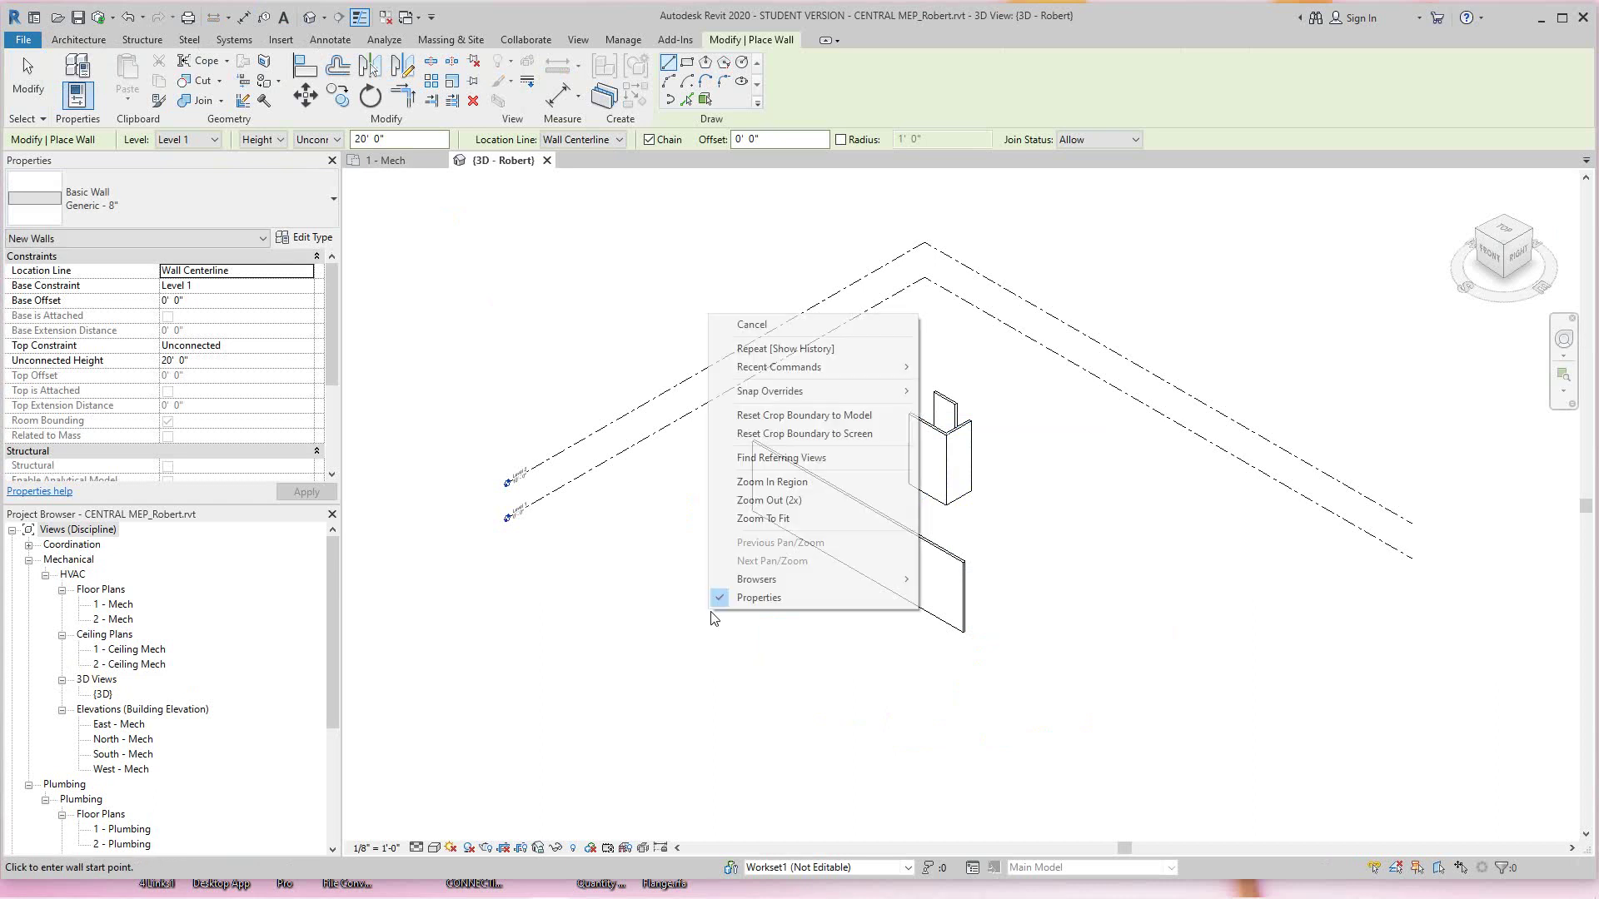
pyautogui.click(751, 326)
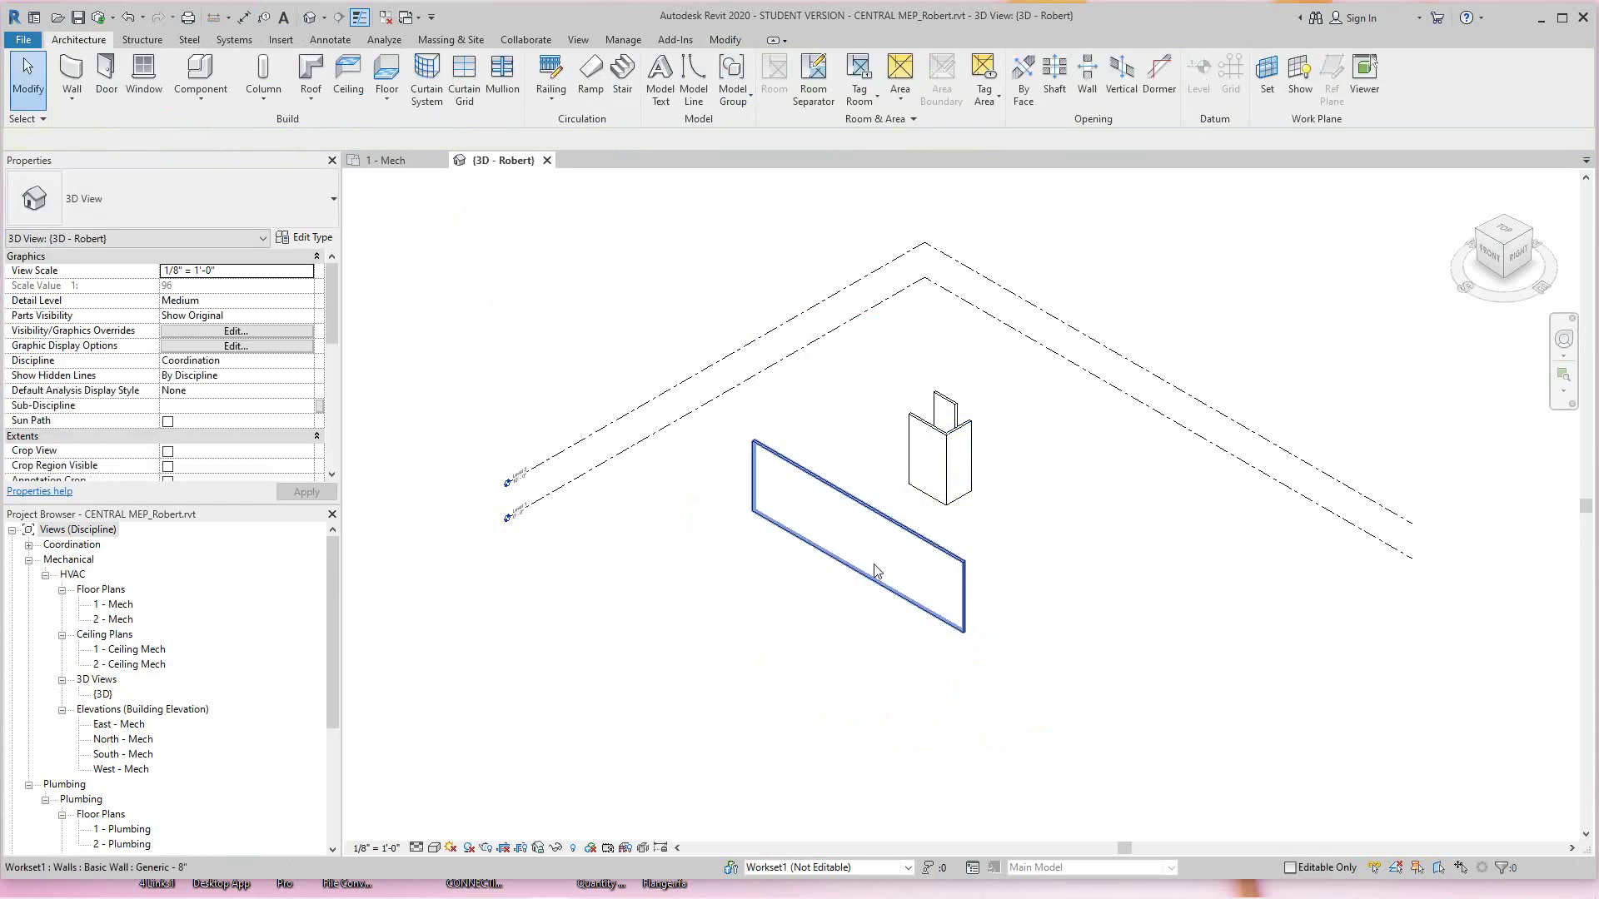
# Assign the new 69'-6" long Generic - 8" wall to the STRUCTURE workset and deselect it.
pyautogui.click(870, 566)
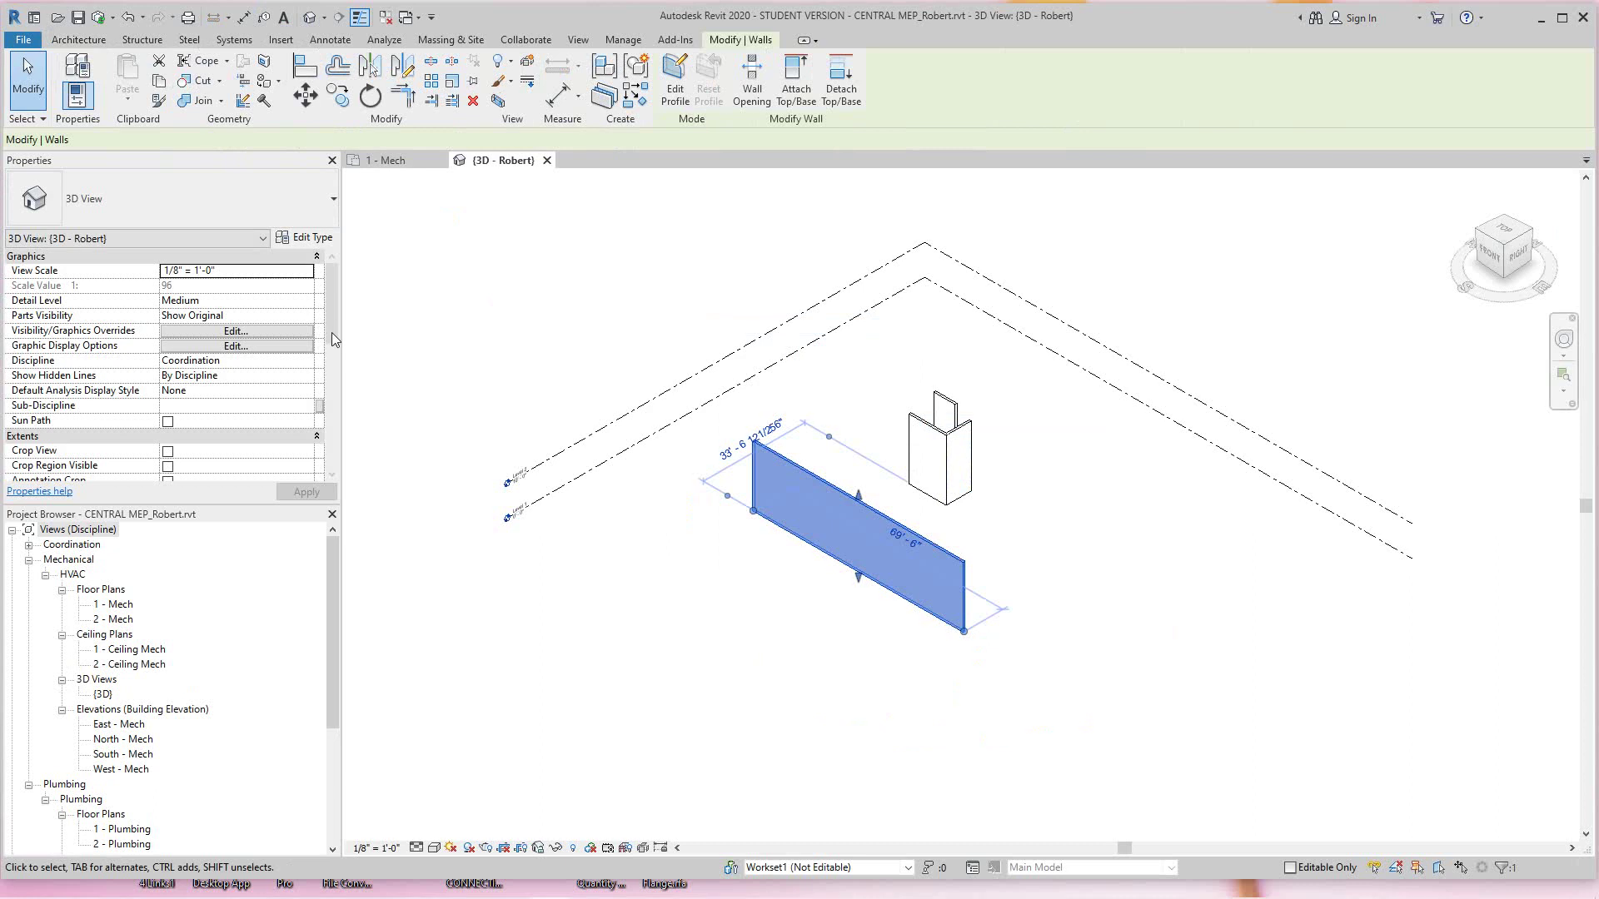
pyautogui.moveTo(332, 338); pyautogui.dragTo(332, 390)
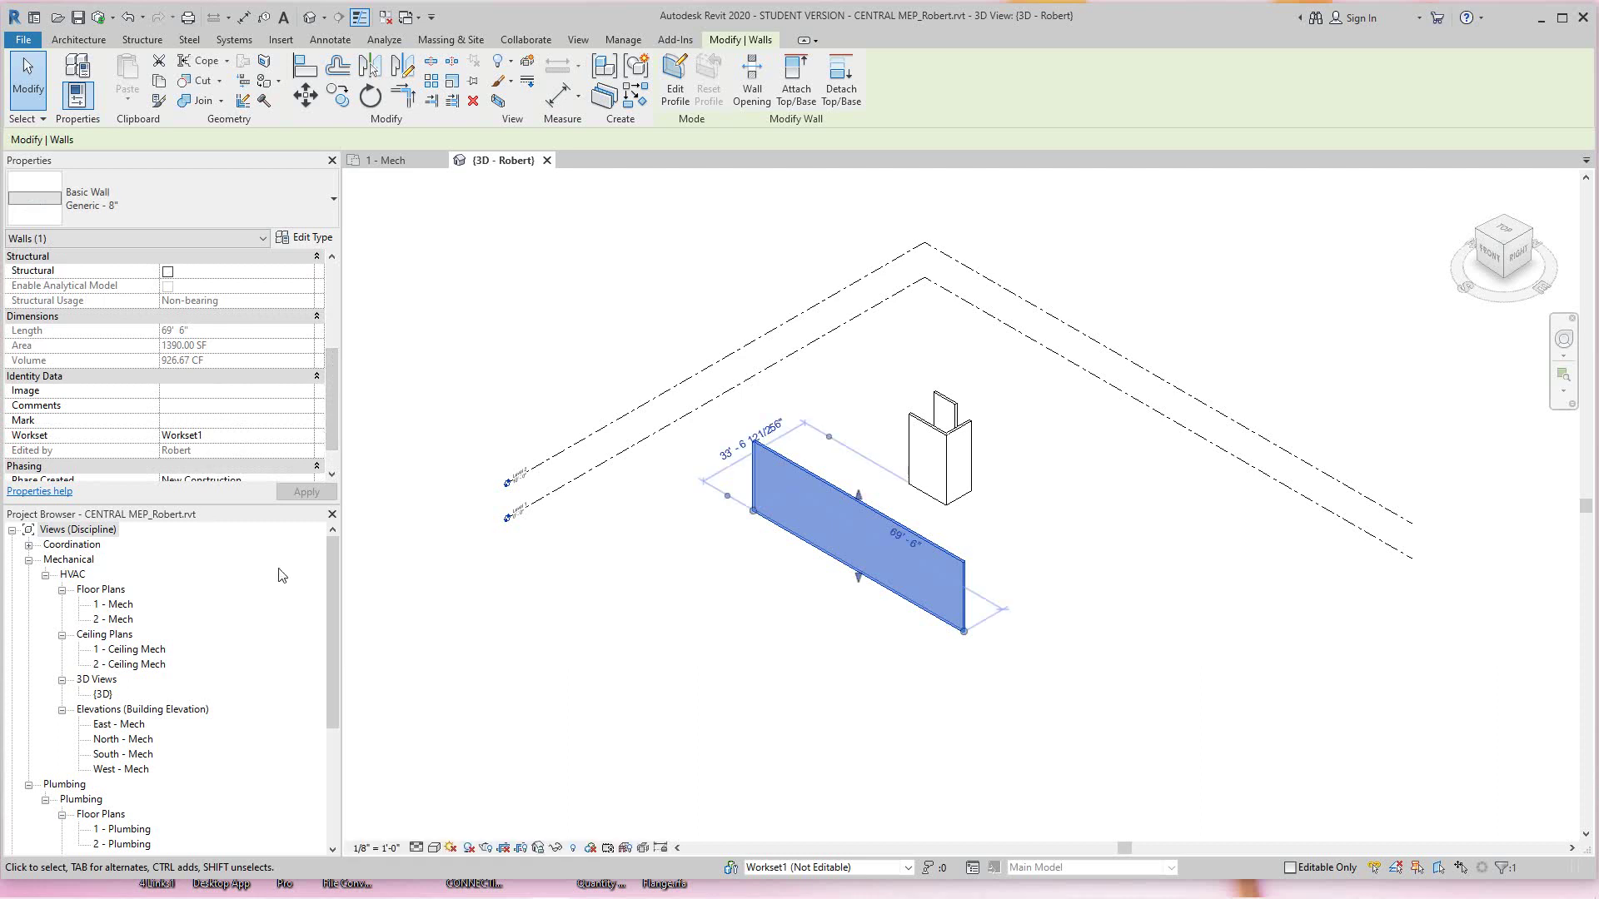
pyautogui.click(308, 438)
pyautogui.click(308, 438)
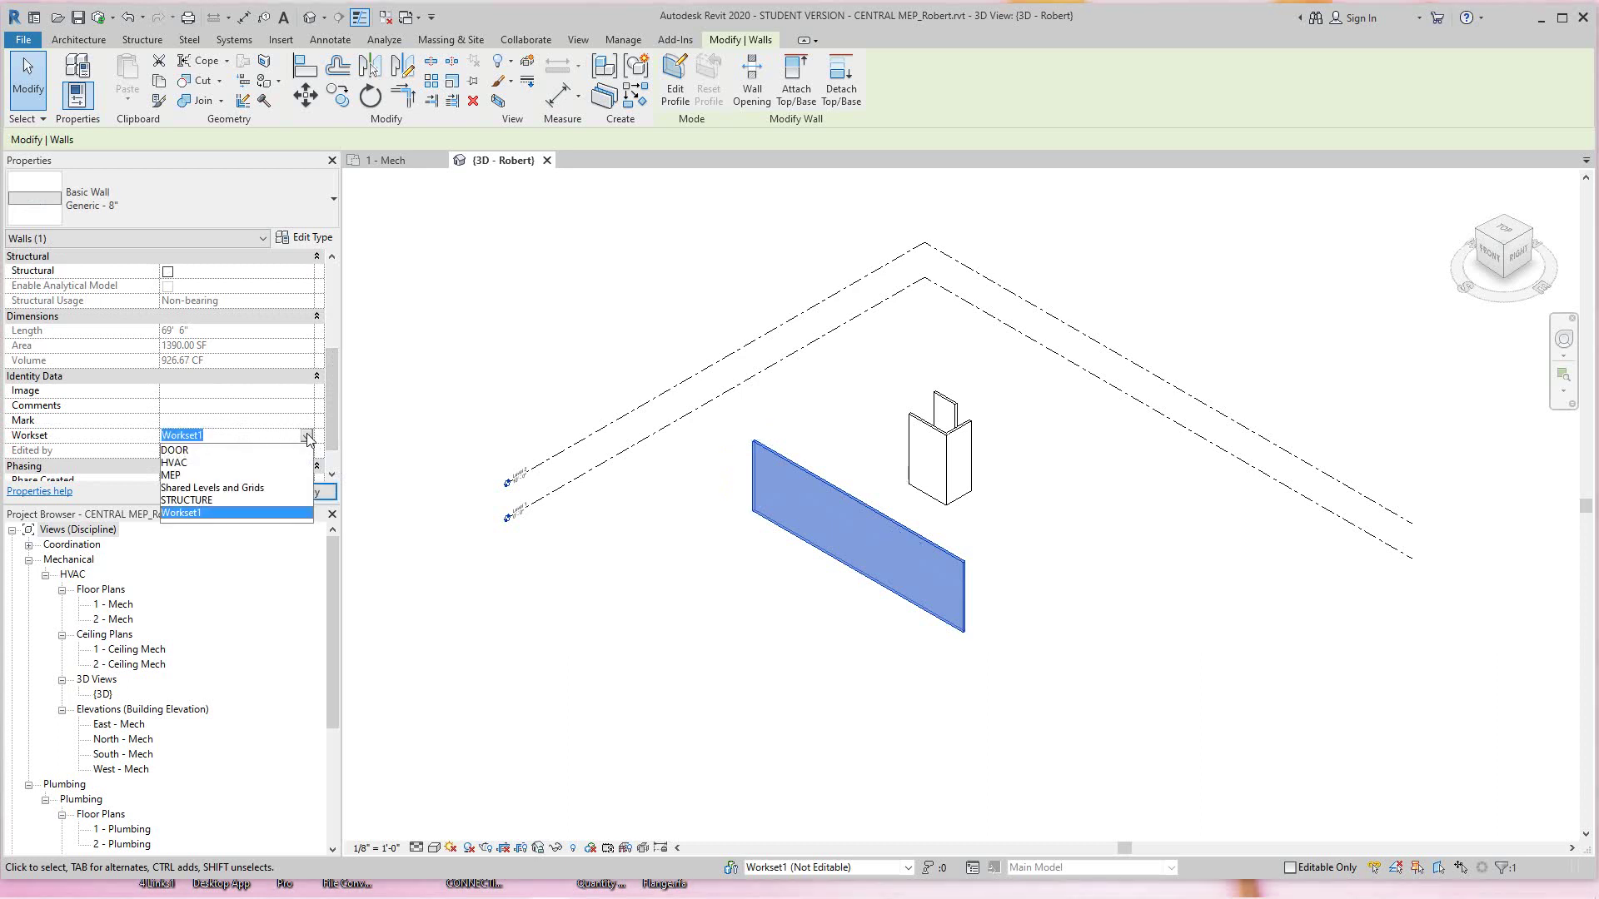
pyautogui.click(207, 501)
pyautogui.click(293, 496)
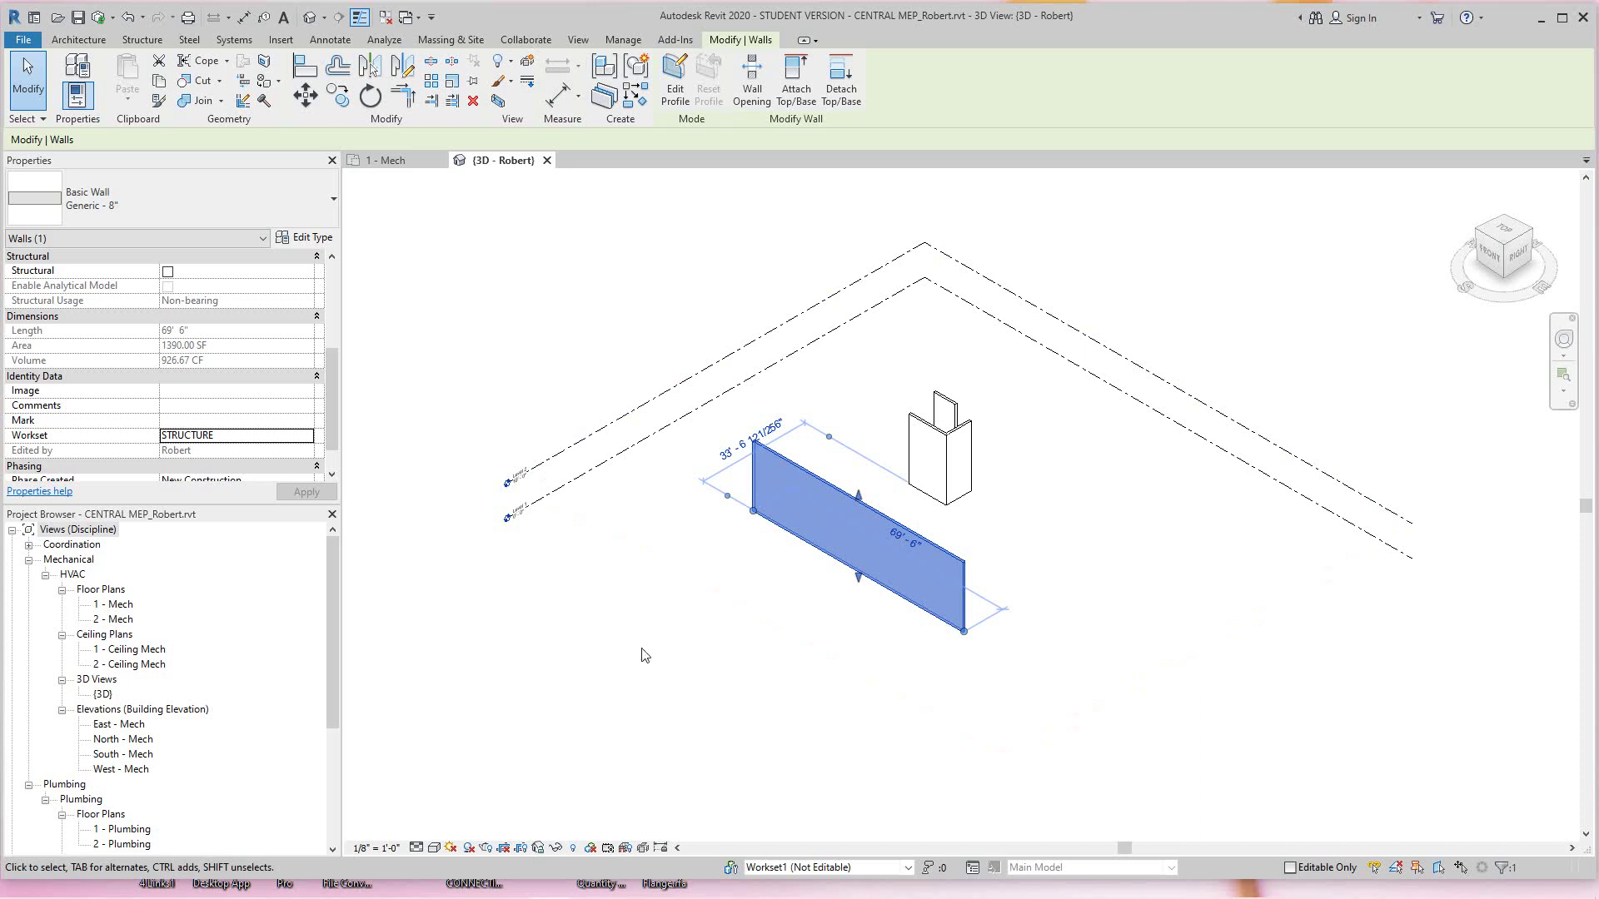
pyautogui.click(563, 357)
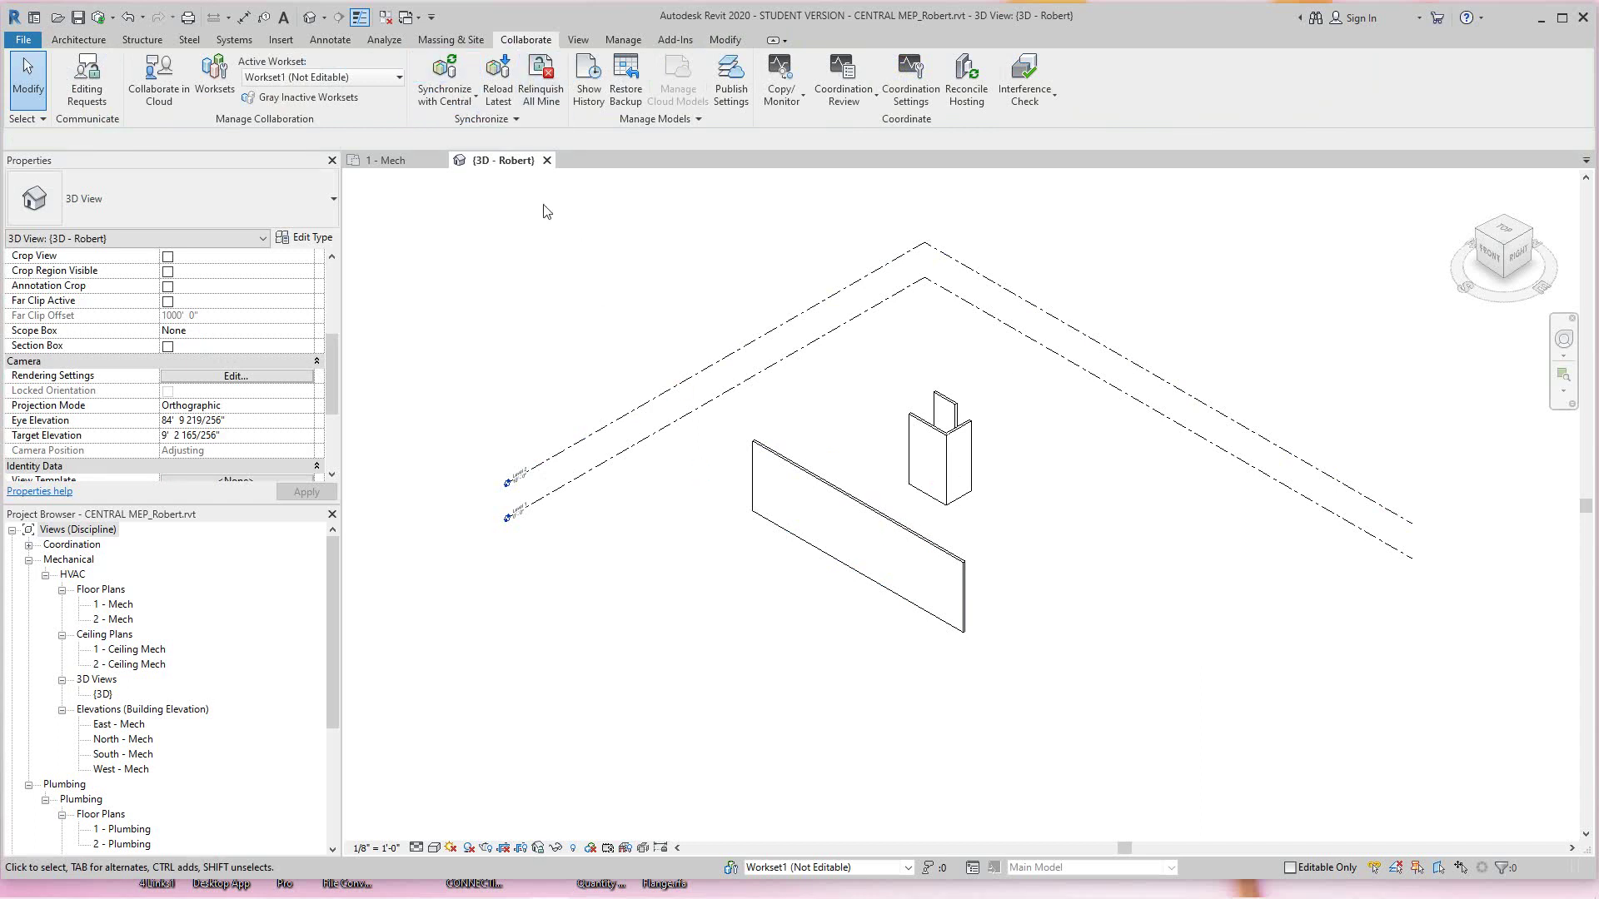
# Synchronize the local file with the central model, adding the comment "Added structure".
pyautogui.click(454, 103)
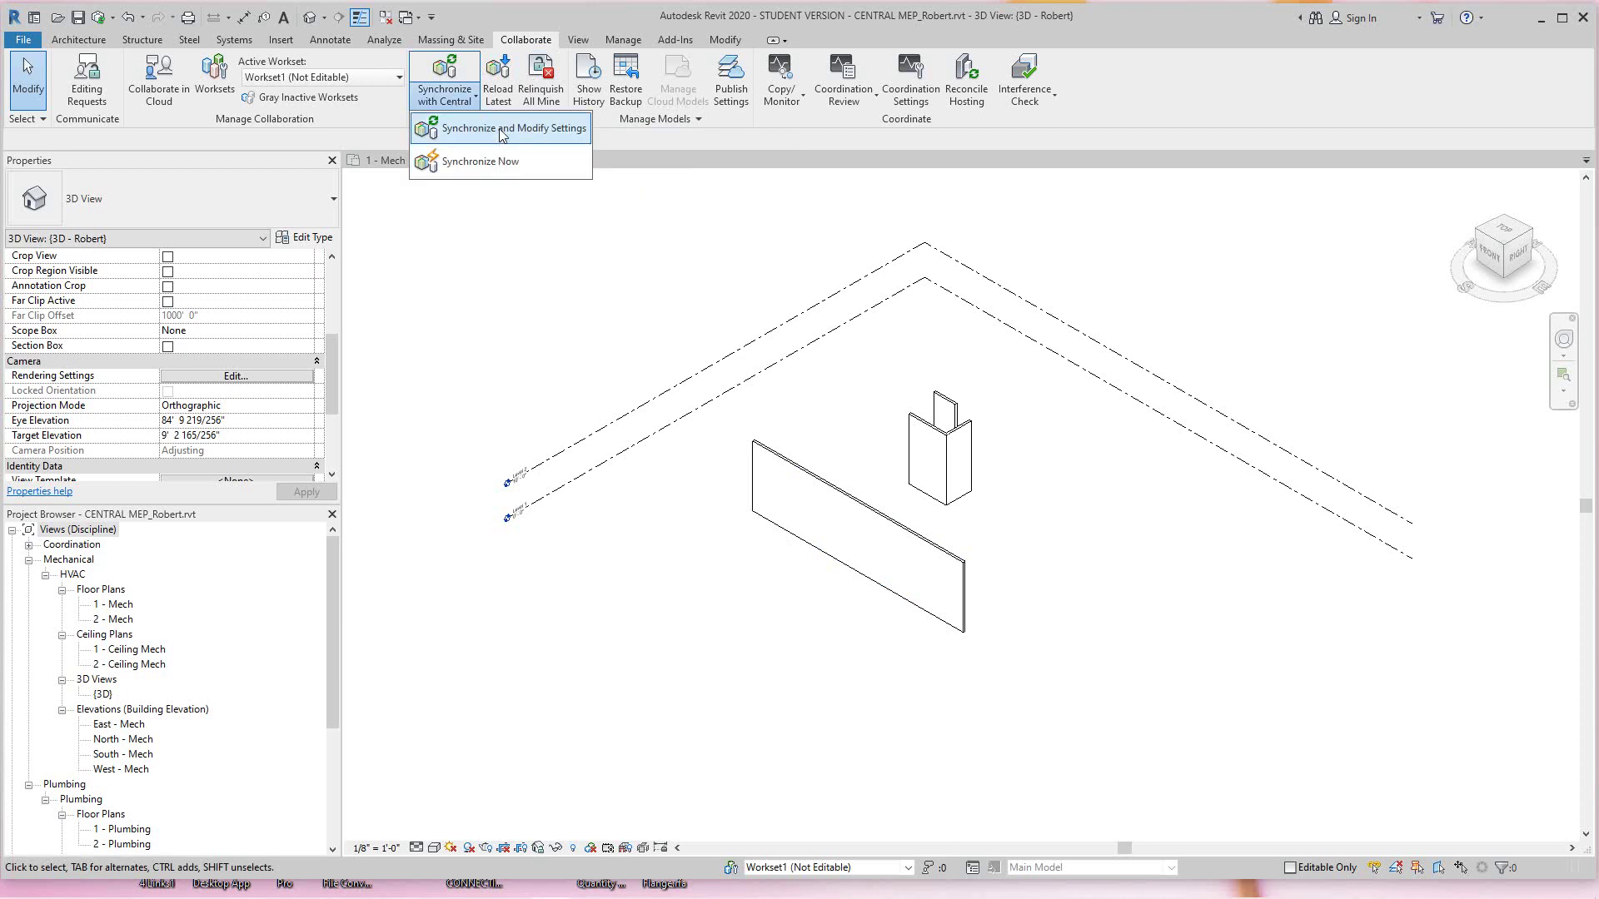
pyautogui.click(502, 135)
pyautogui.click(671, 497)
pyautogui.write('Added structure')
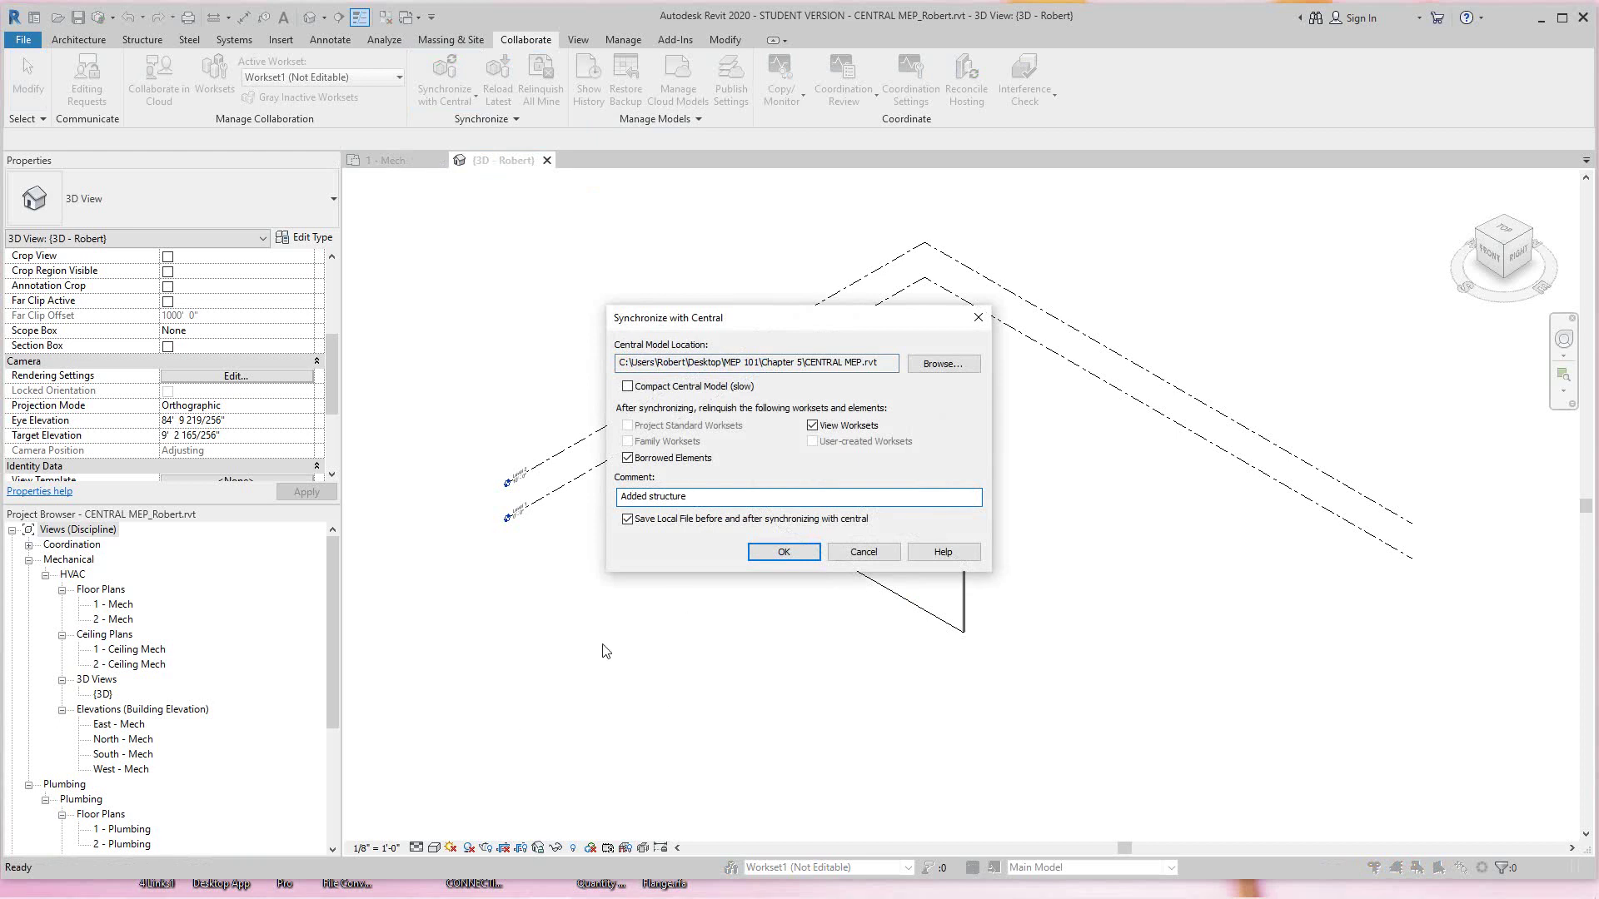
pyautogui.click(785, 552)
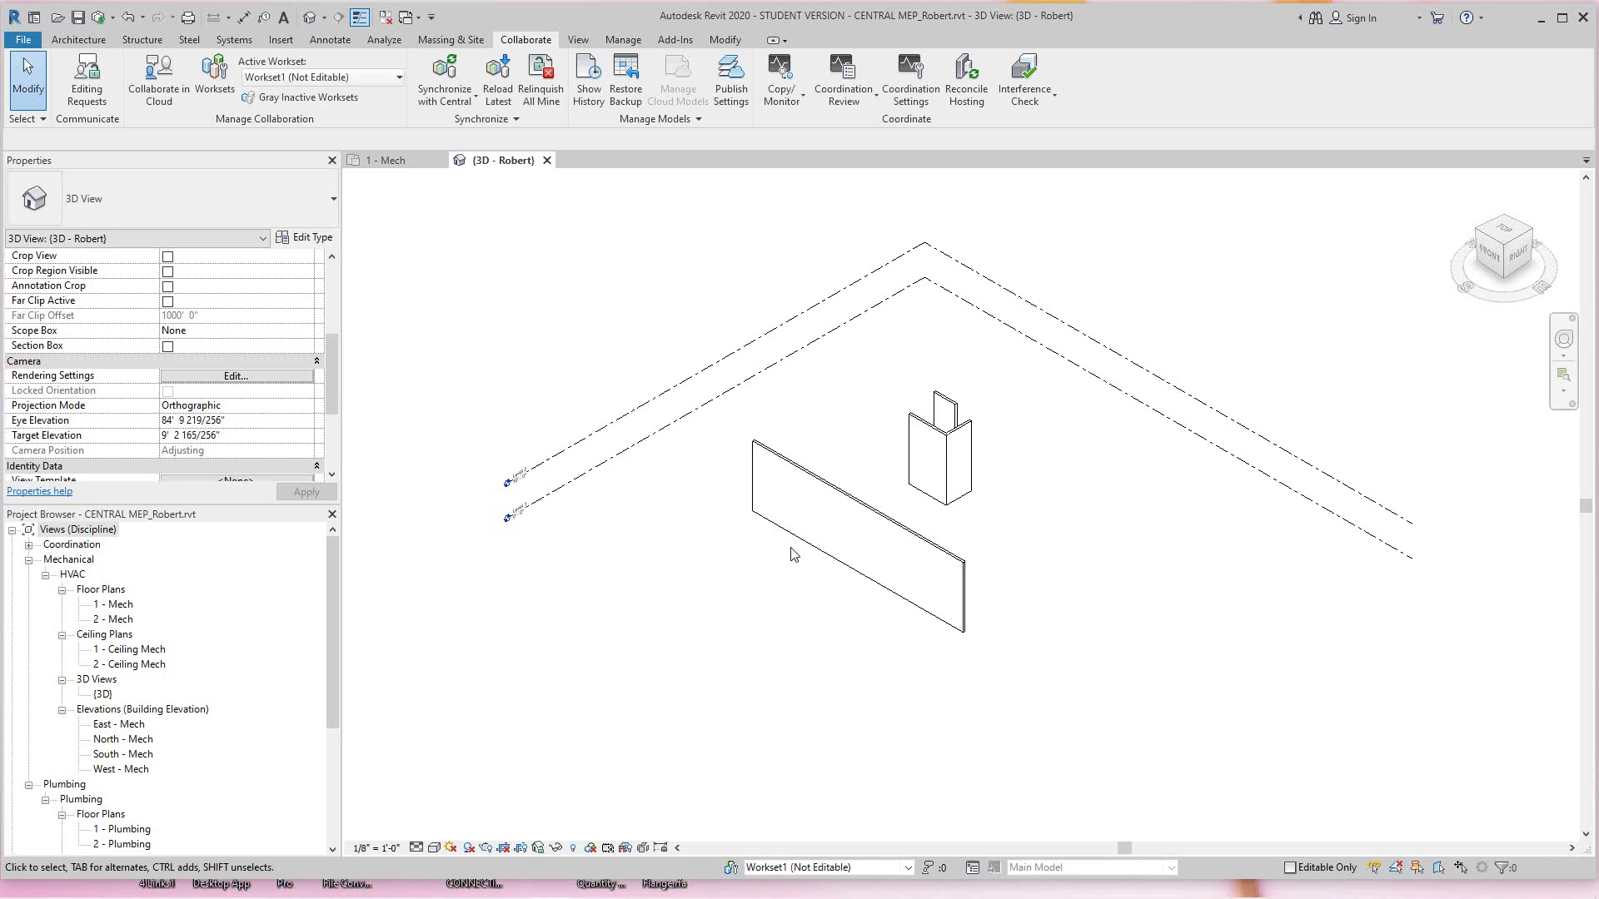
pyautogui.click(731, 868)
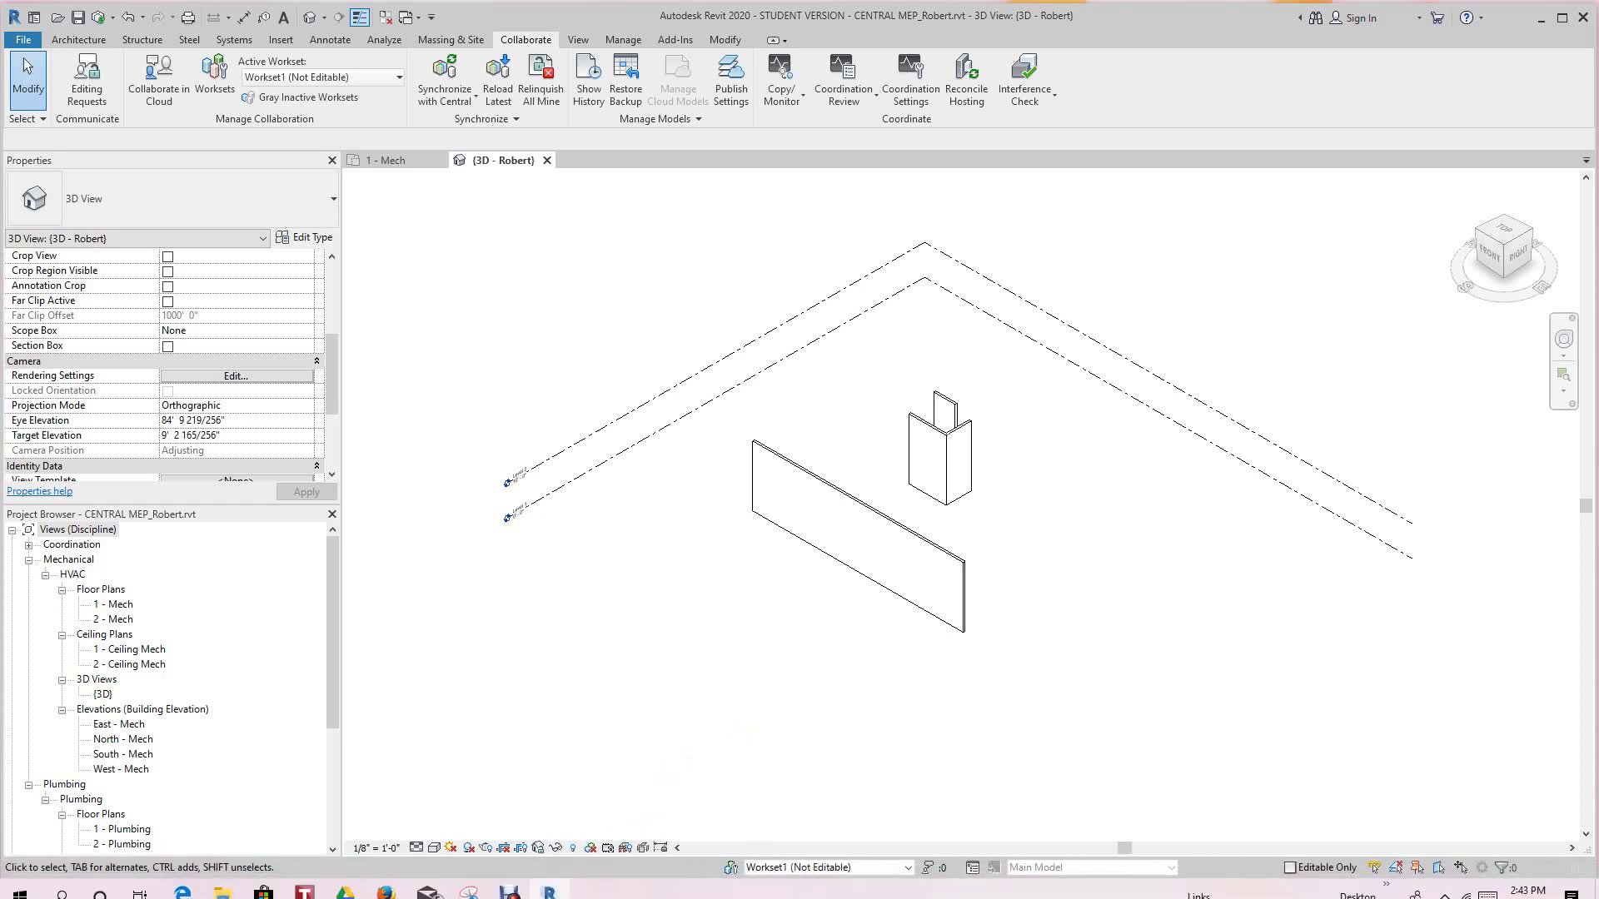
pyautogui.click(512, 879)
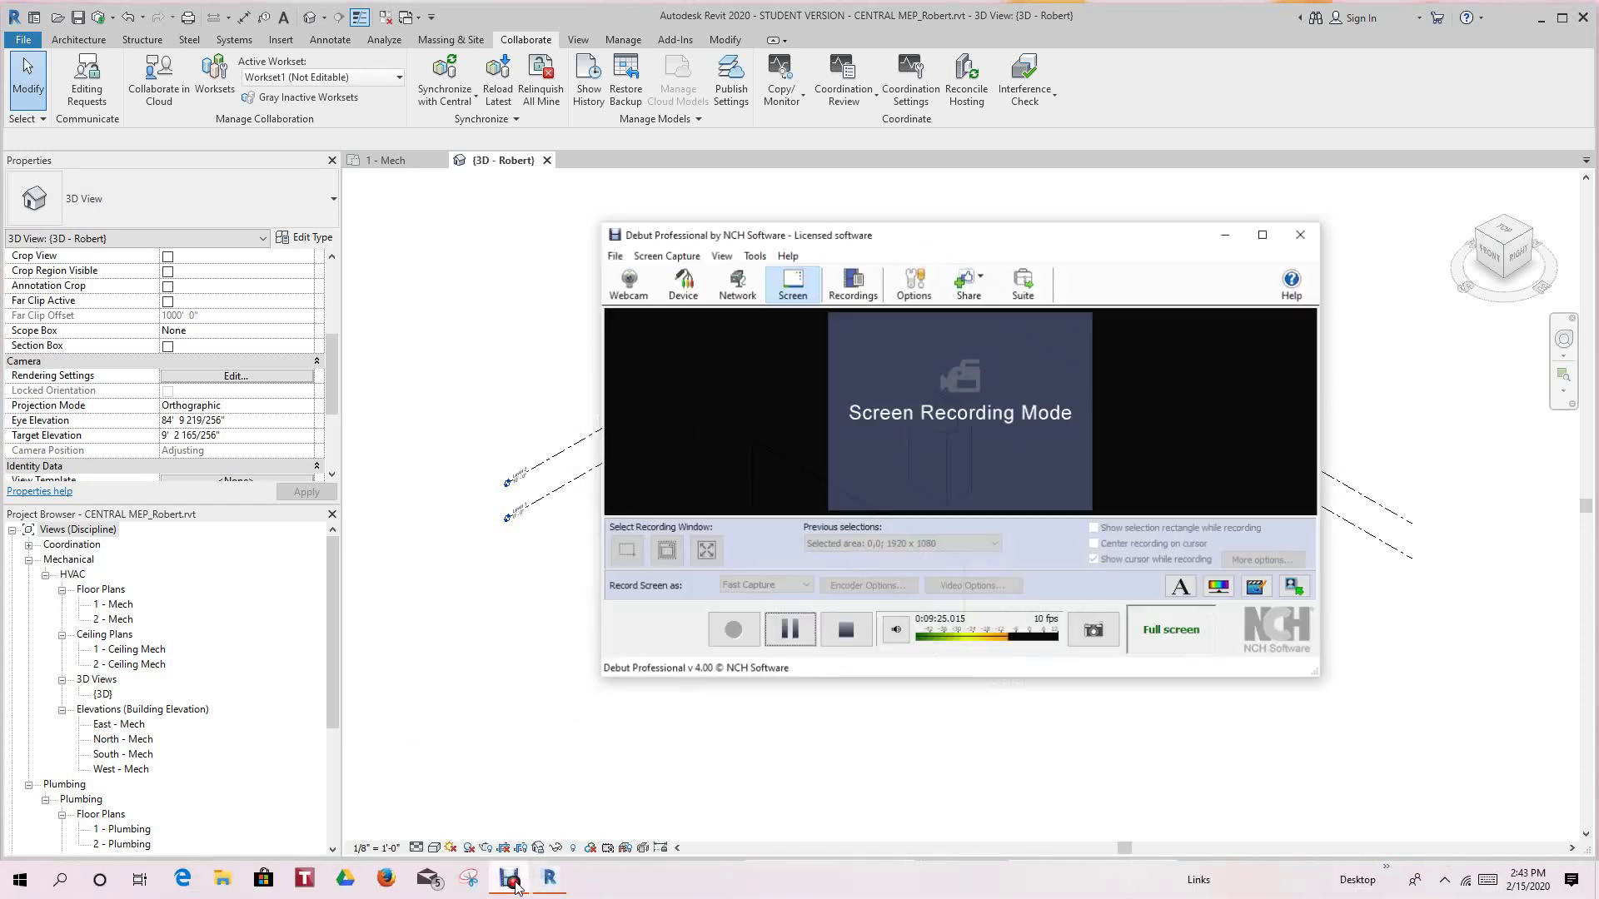